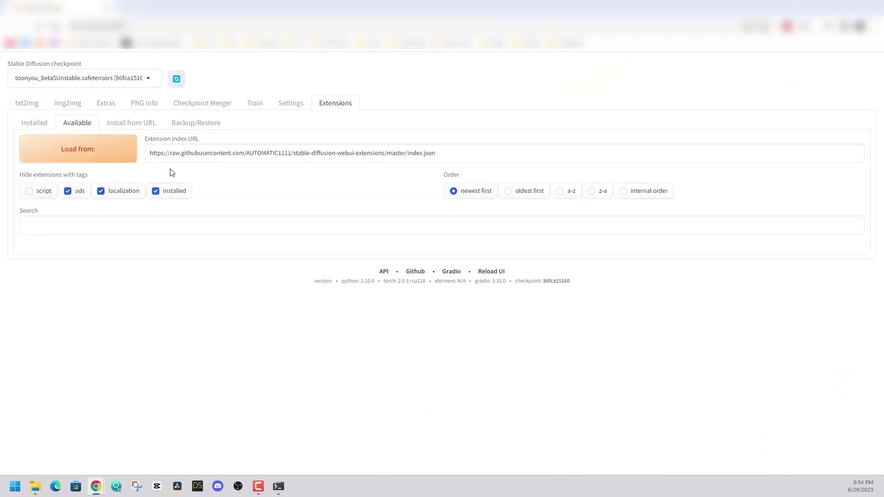
- Install the sd-webui-roop extension from the Available list and review the Installed extensions
left_click(88, 156)
key("ctrl+f")
type("roop")
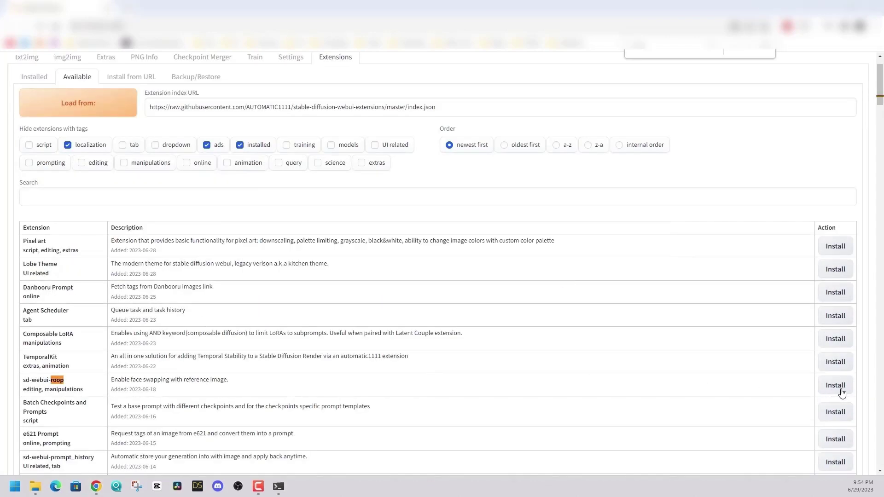
left_click(841, 391)
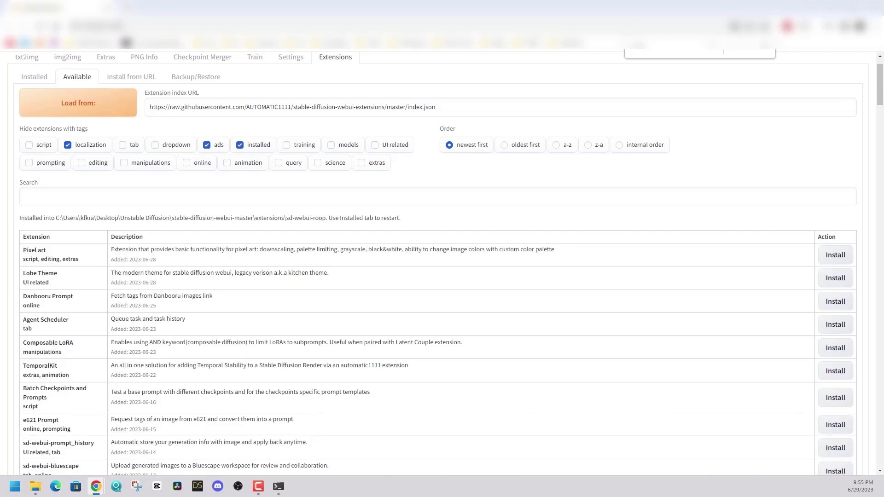
left_click(34, 77)
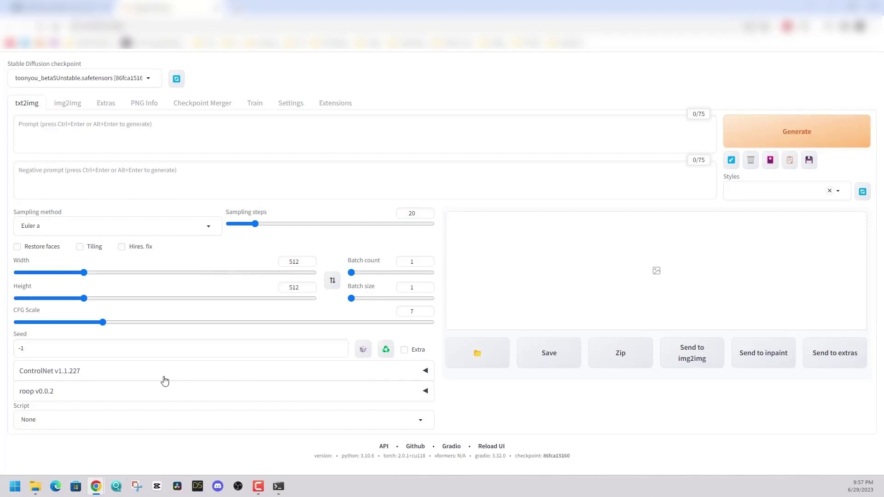
- Expand the roop accordion to inspect its face-swap settings, then collapse it
left_click(426, 391)
scroll(405, 385, "down", 2)
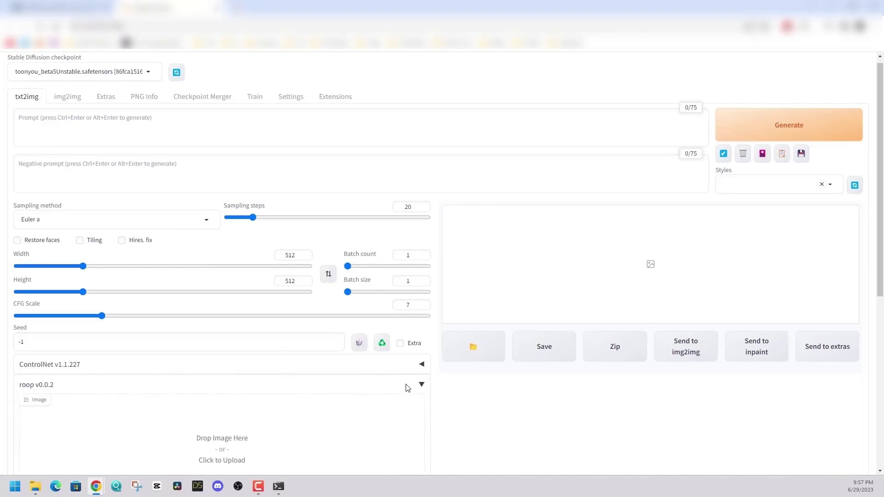
left_click(422, 254)
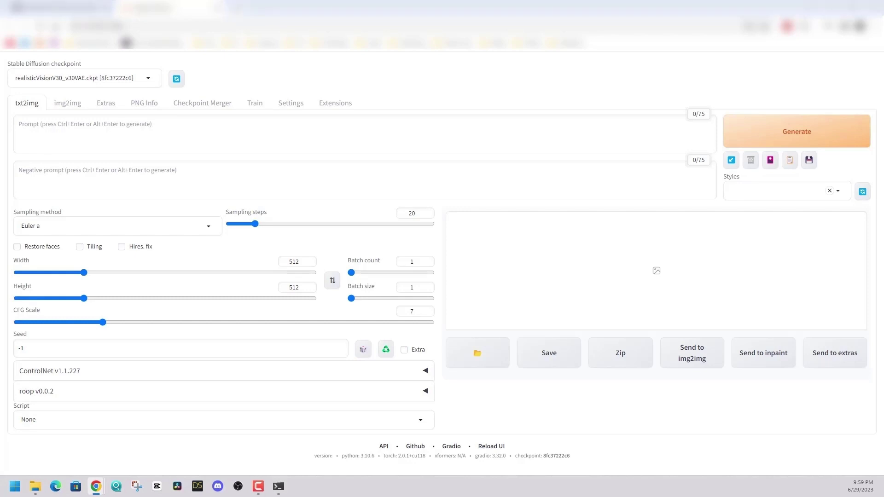
- Write the tulip-field woman portrait prompt and generate the image
left_click(131, 140)
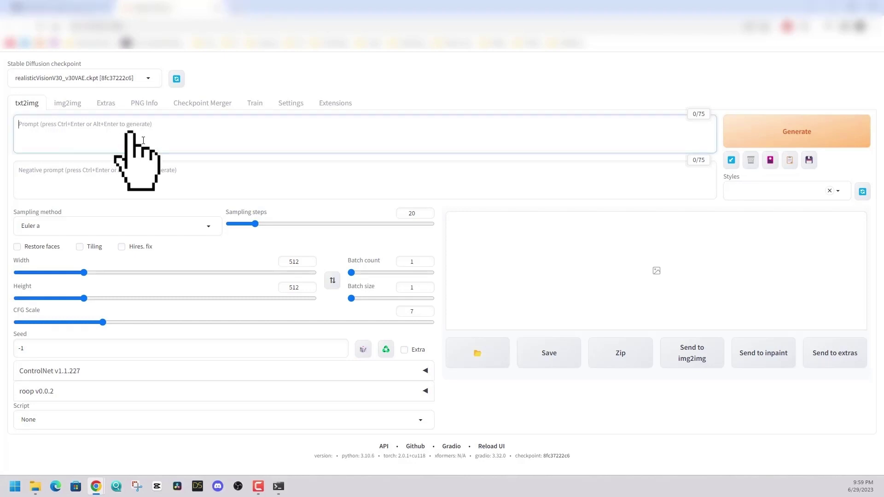
type("Create a portrait of a beautiful woman standing amidst a bed of vibrant tulips. The sun is shining on her face, illuminating the golden highlights in her hair.")
left_click(788, 125)
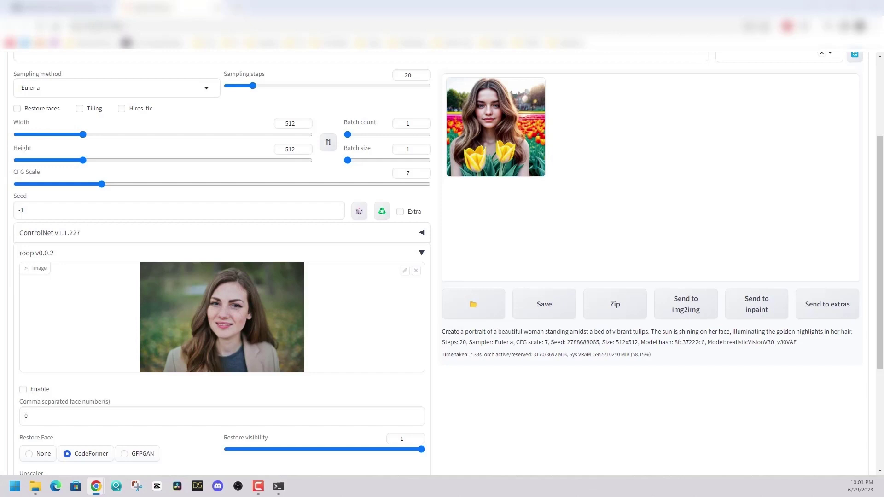
scroll(233, 360, "down", 2)
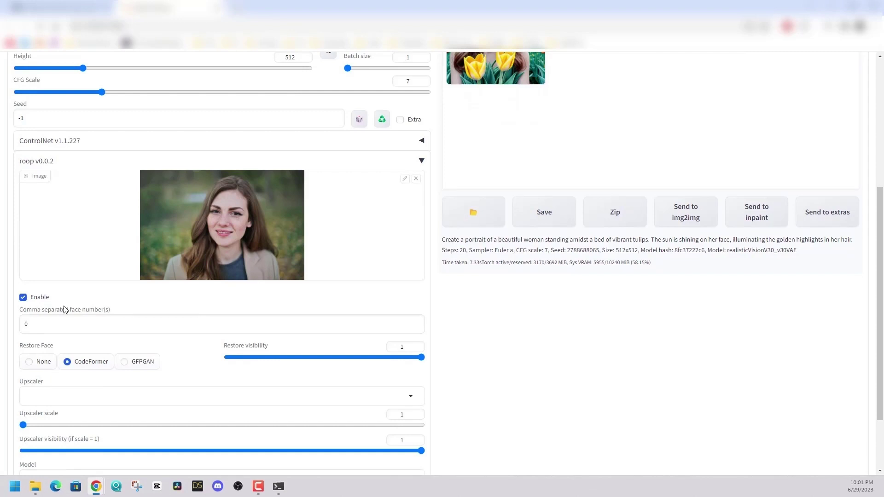
scroll(80, 325, "down", 1)
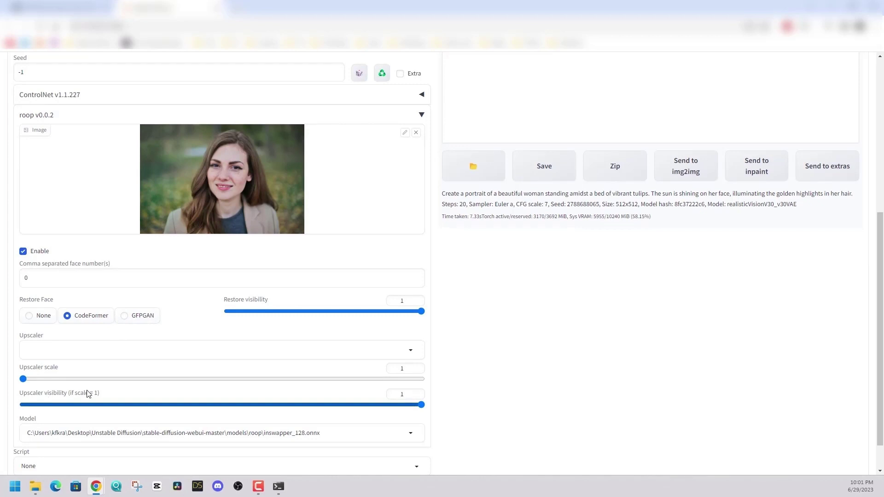
scroll(86, 393, "down", 1)
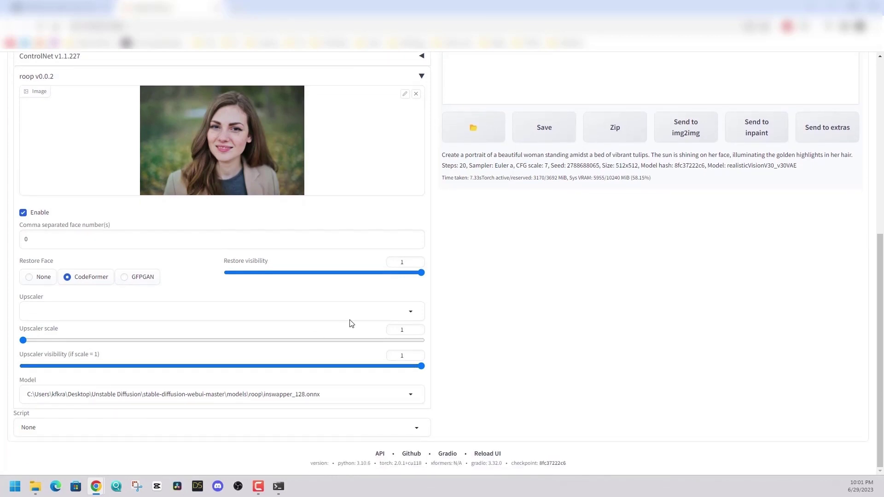
- Check roop's face-swap model, choose ESRGAN_4x as upscaler, and adjust the upscaler scale
left_click(409, 314)
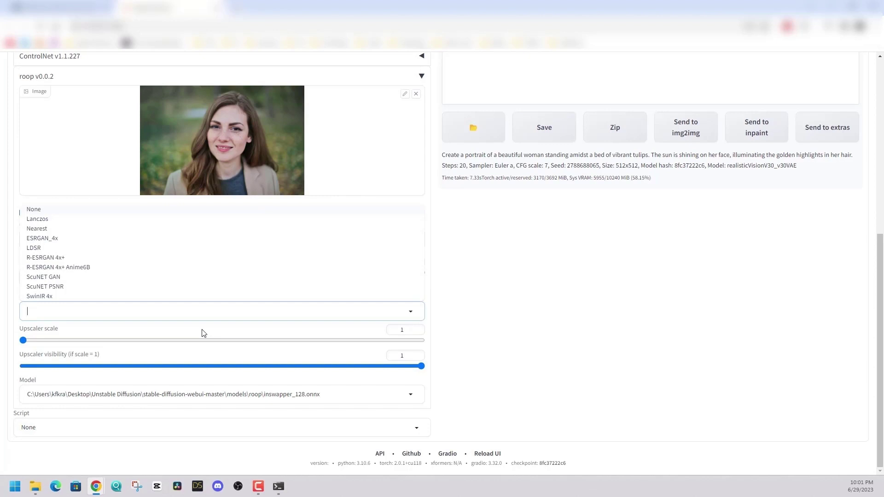
left_click(411, 398)
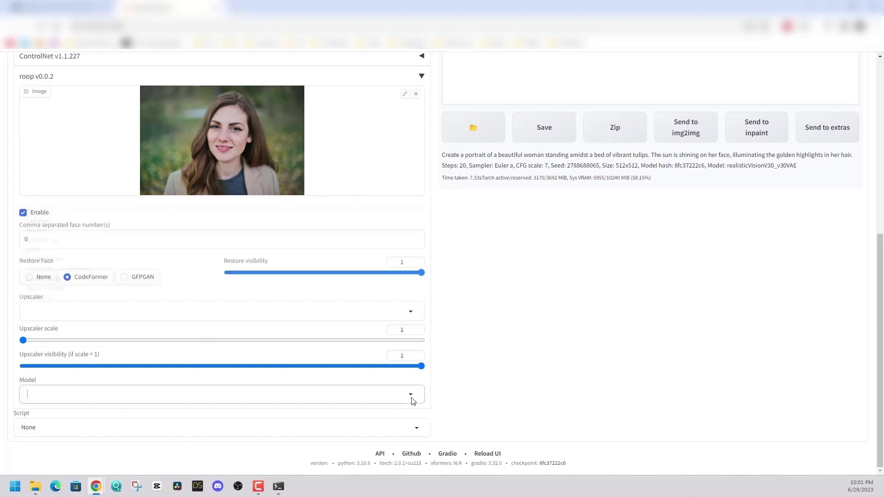
left_click(521, 354)
scroll(195, 305, "up", 2)
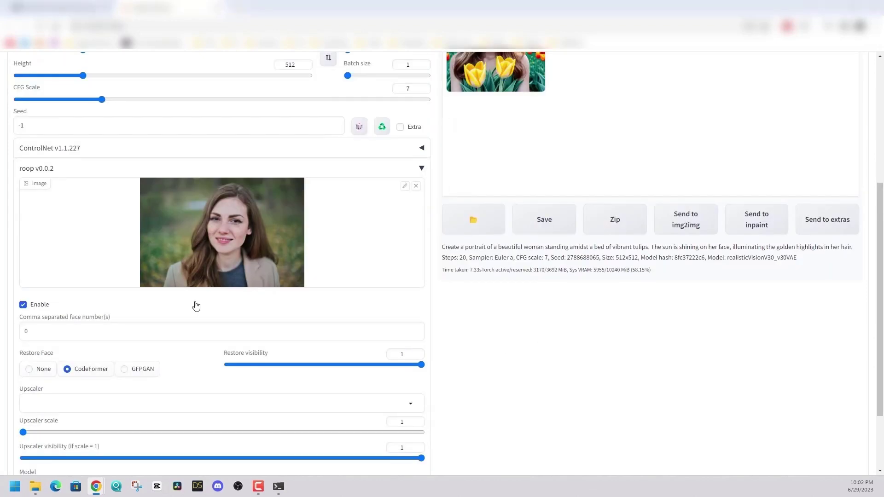
left_click(408, 408)
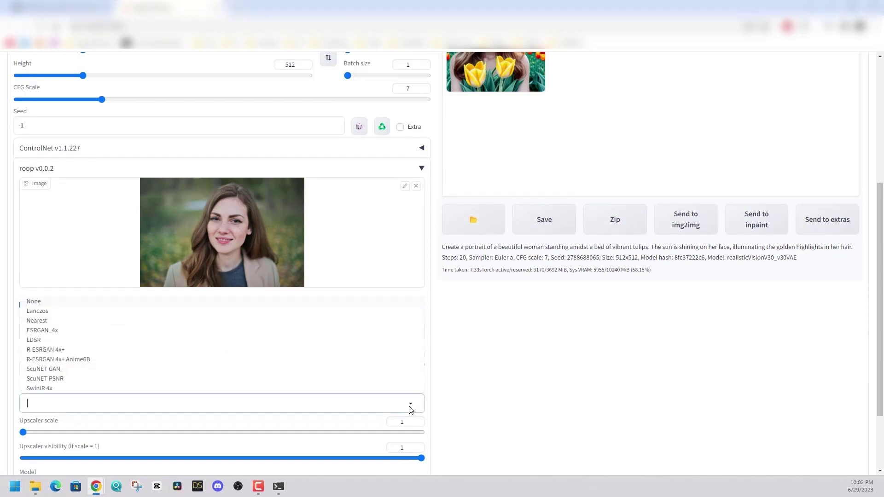
left_click(63, 332)
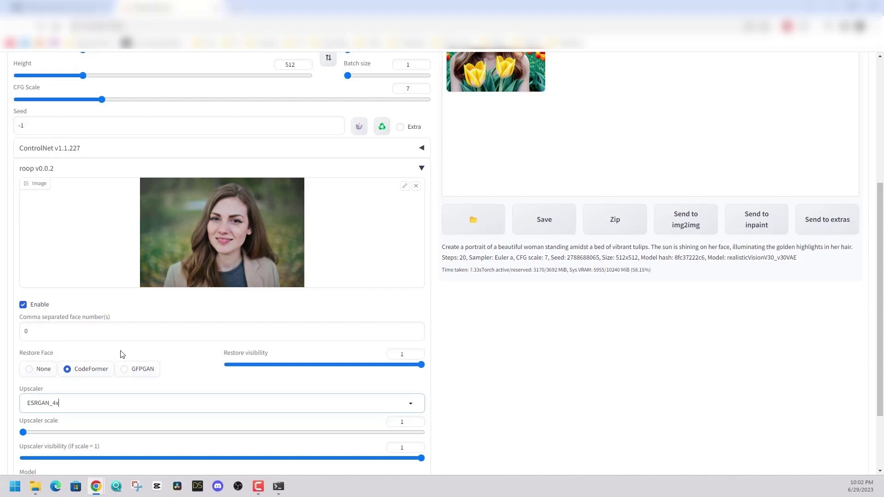
left_click_drag(24, 432, 33, 435)
scroll(534, 349, "up", 2)
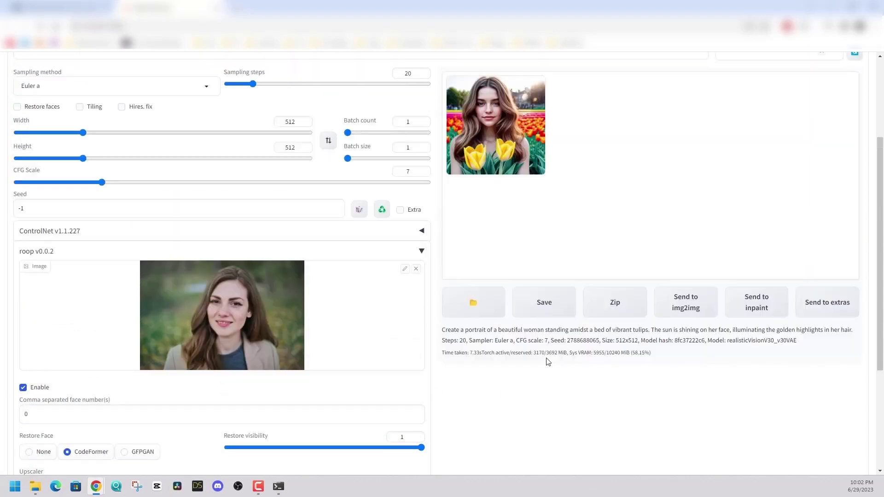
scroll(547, 362, "up", 3)
left_click(752, 125)
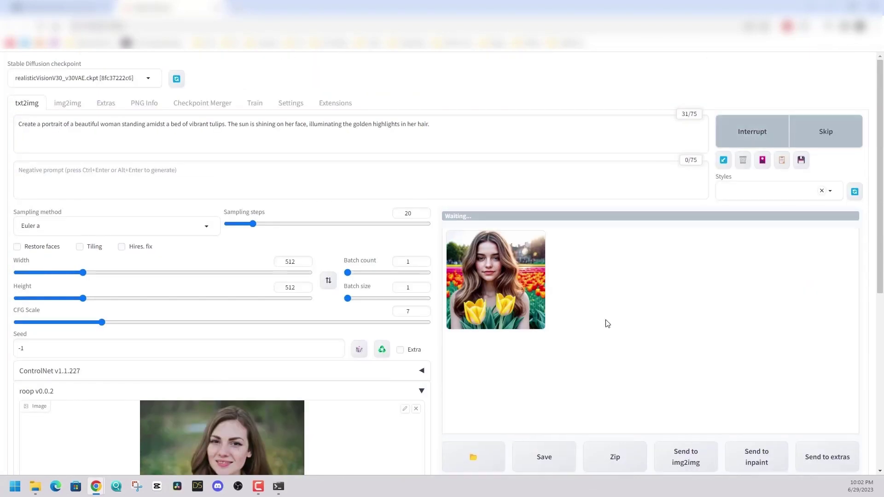
scroll(608, 328, "down", 1)
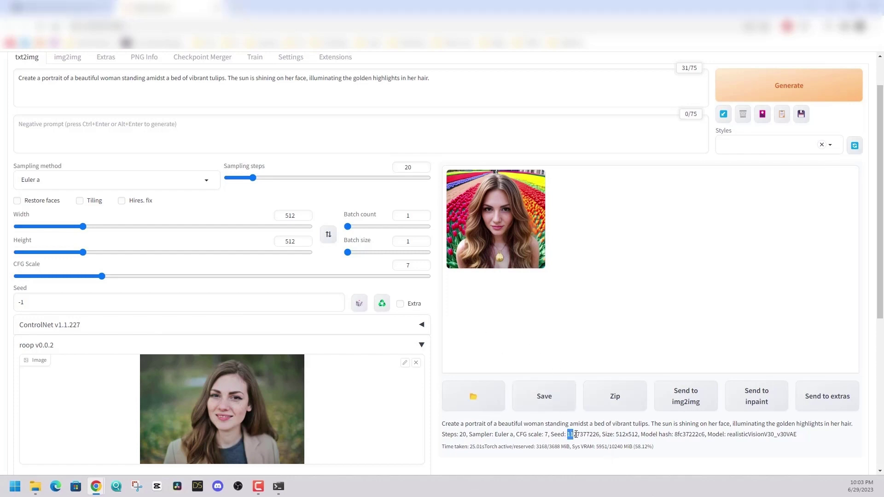
left_click_drag(568, 434, 599, 434)
right_click(599, 433)
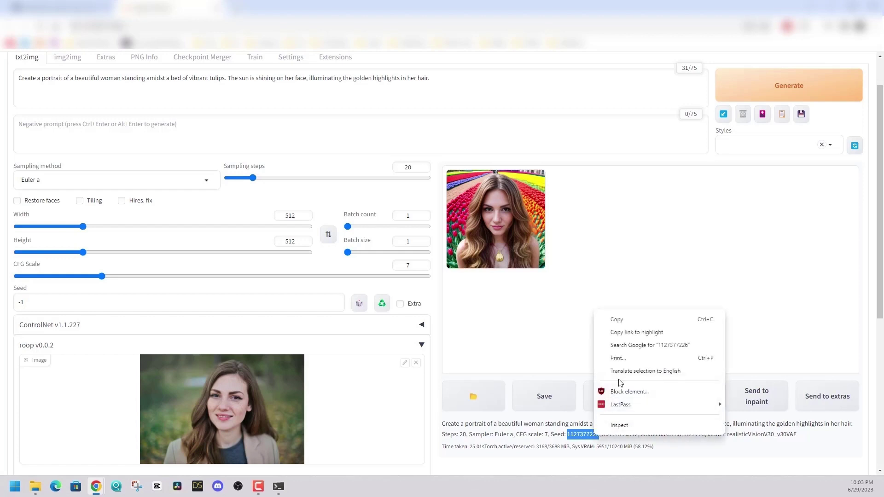
left_click(627, 320)
left_click_drag(337, 302, 14, 306)
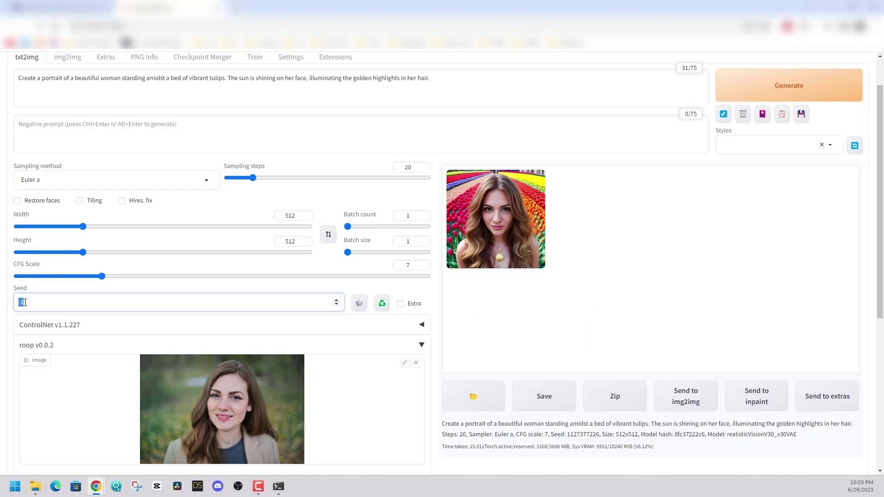
right_click(22, 301)
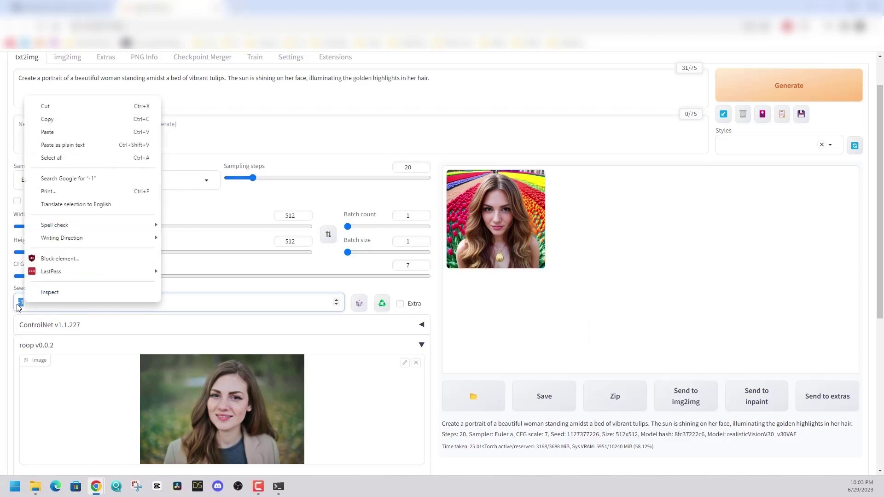
left_click(48, 132)
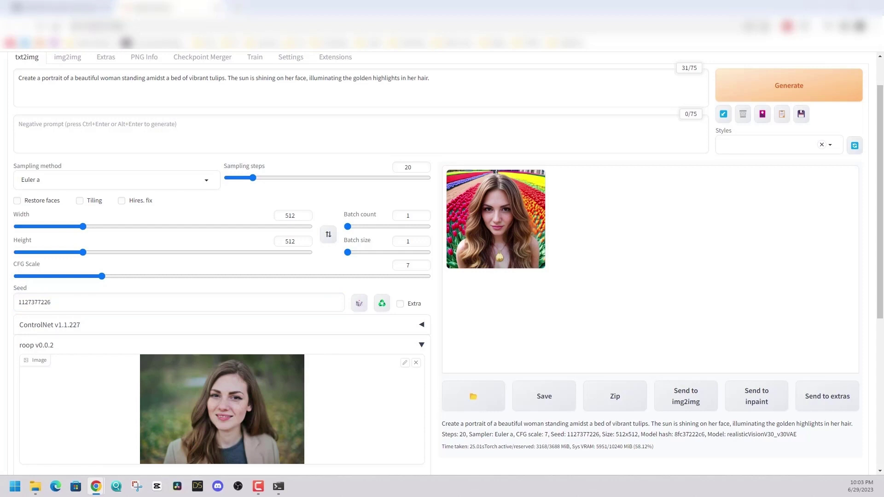
scroll(132, 413, "down", 2)
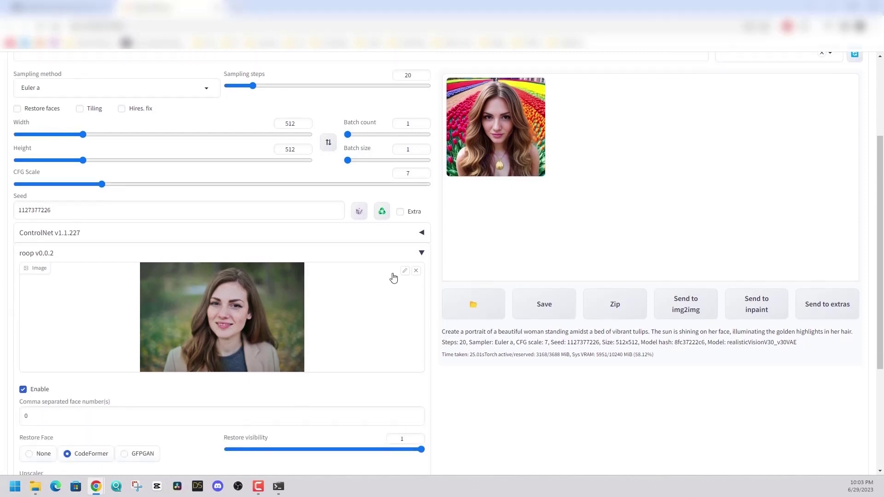
- Swap in a new roop reference face photo and regenerate the tulip portrait
left_click(415, 274)
scroll(616, 233, "up", 3)
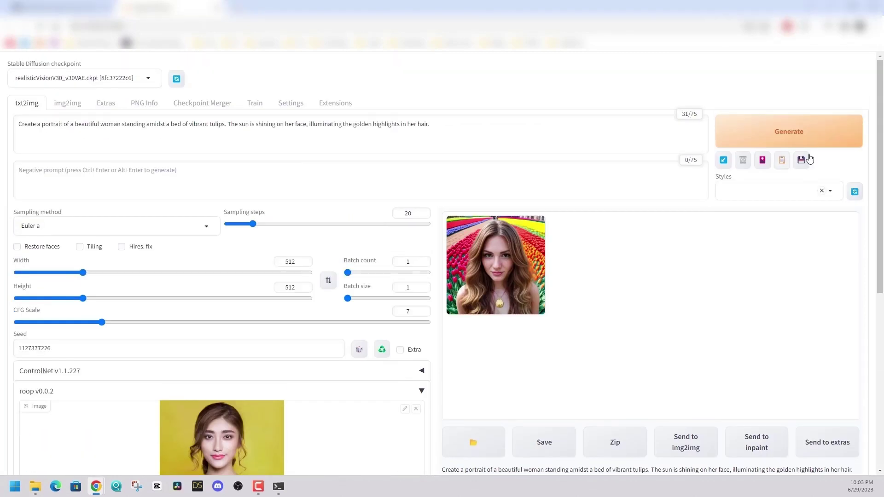
left_click(810, 136)
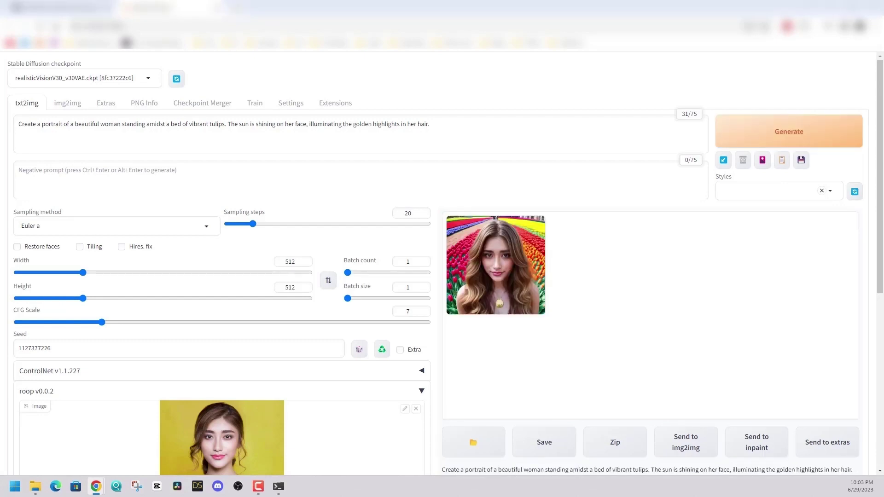
scroll(306, 397, "down", 1)
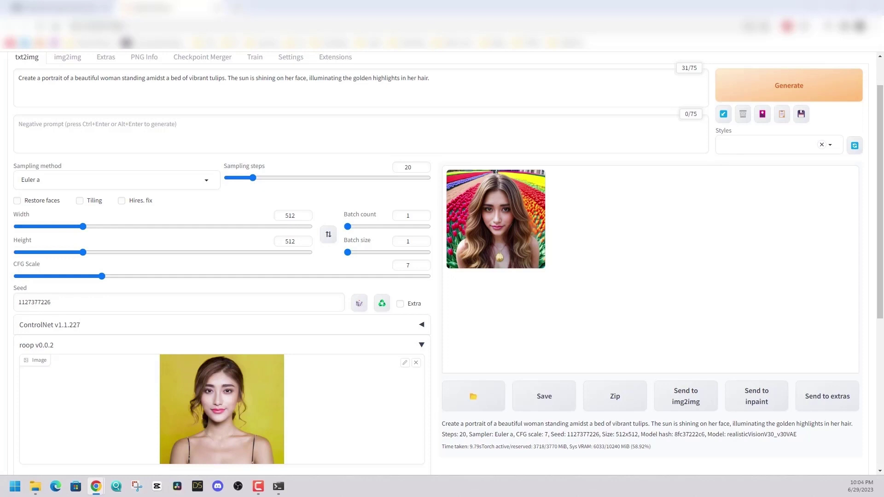
- Append 'happy' to the end of the prompt and generate the face-swapped portrait
left_click(442, 80)
type(", h")
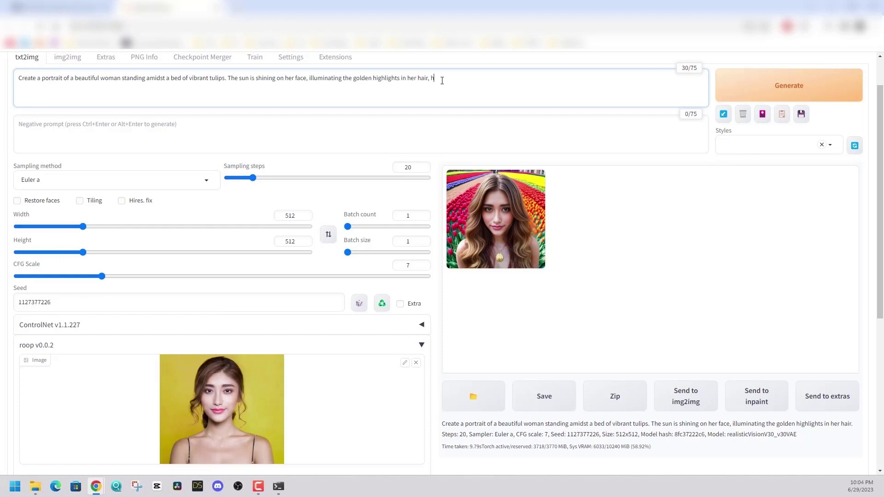
type("appy")
left_click(753, 88)
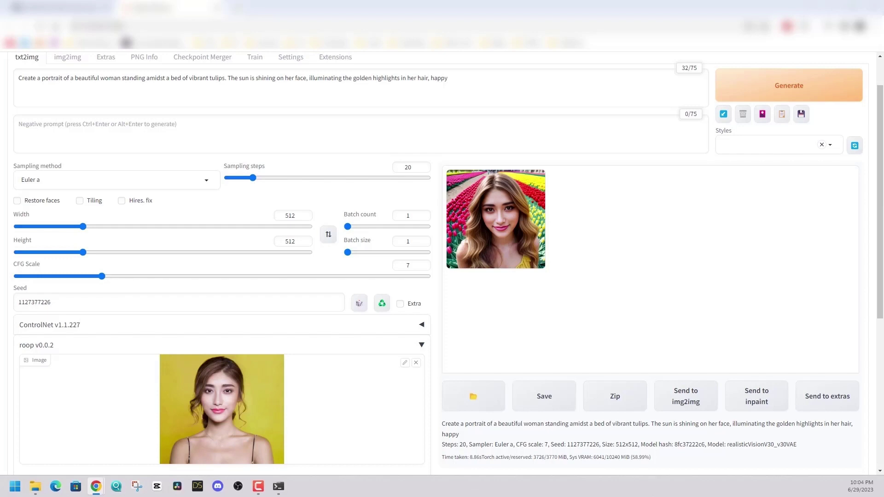
scroll(75, 124, "up", 2)
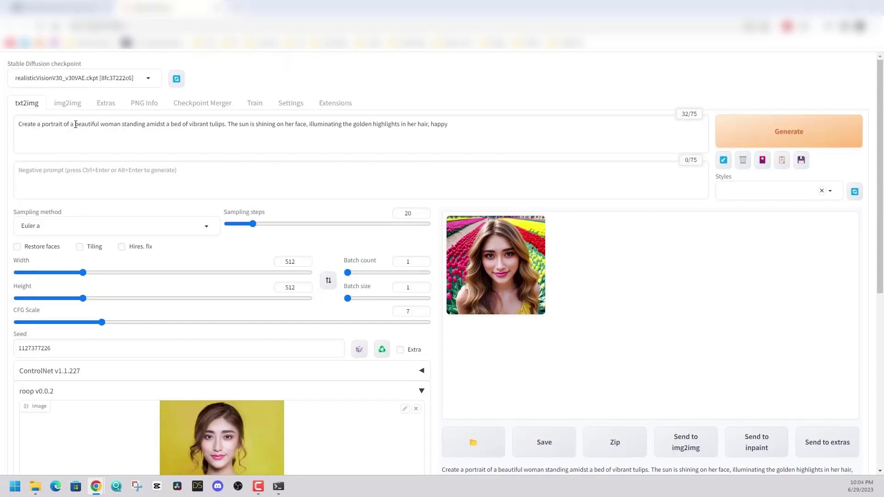
- Change the prompt to 'three beautiful woman', set width to 584, and generate
left_click(75, 125)
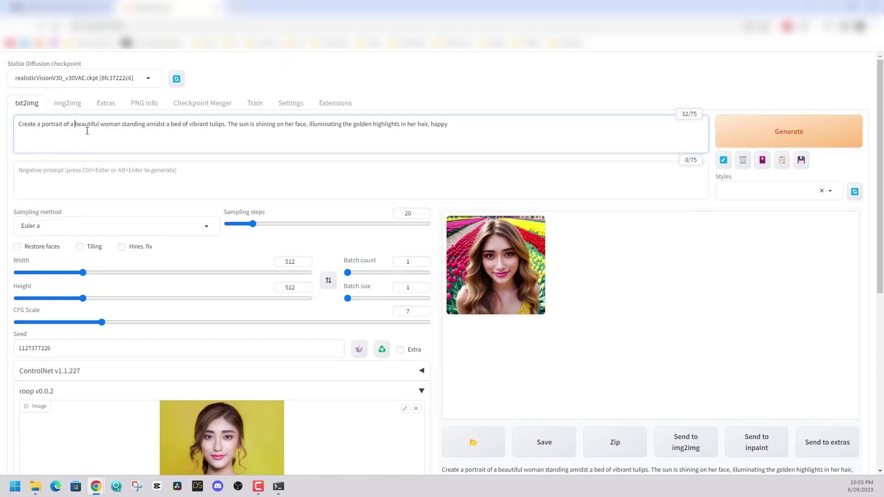
key("BackSpace")
key("BackSpace")
type("three")
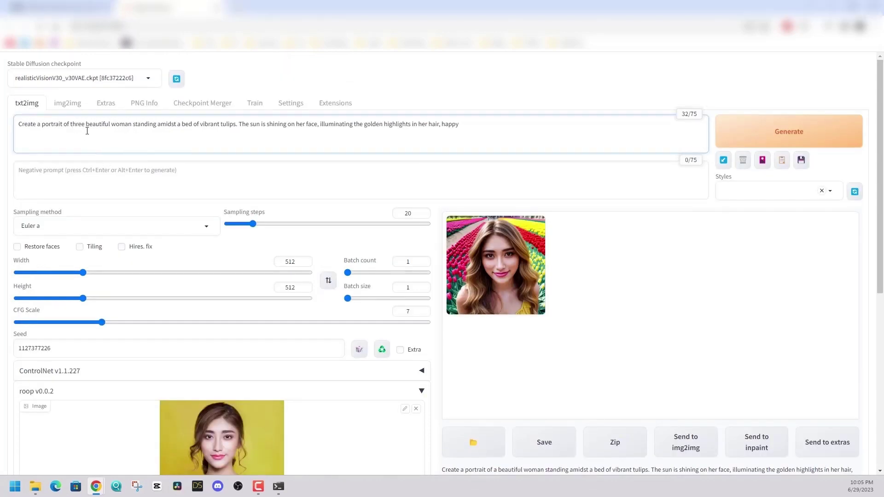
scroll(332, 292, "down", 2)
scroll(272, 289, "down", 3)
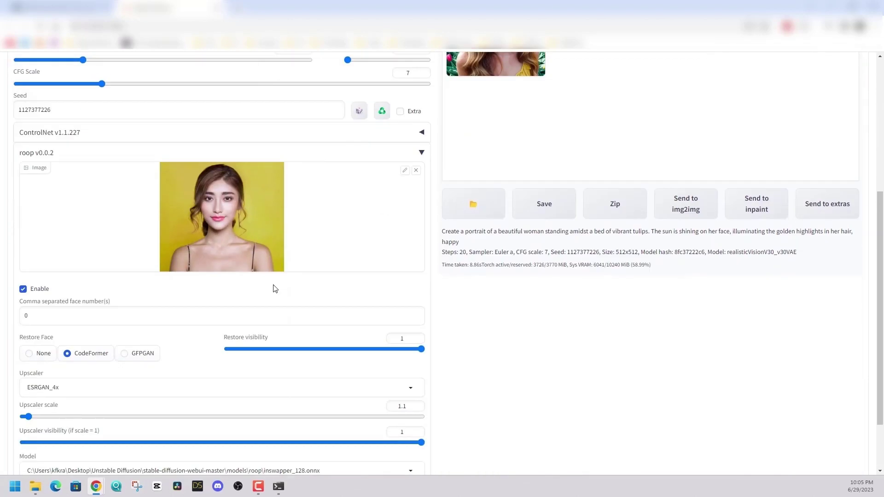
scroll(152, 336, "down", 1)
scroll(147, 324, "up", 3)
scroll(138, 311, "up", 1)
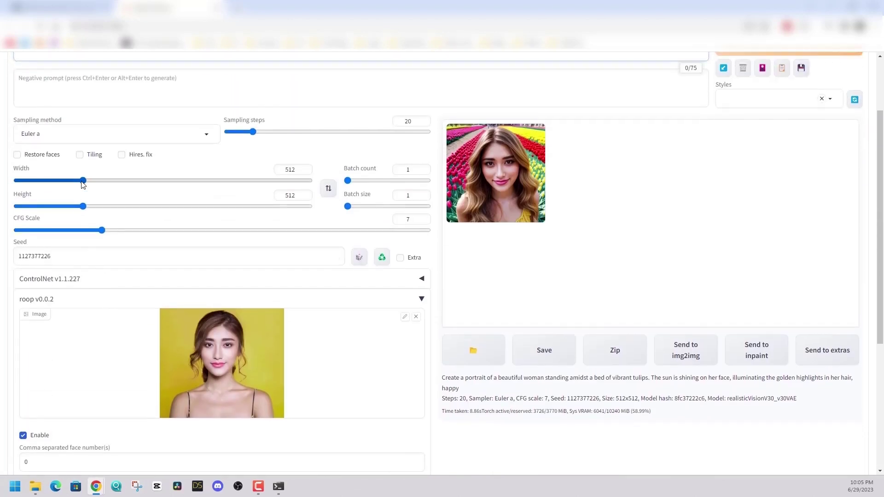
left_click_drag(82, 181, 99, 185)
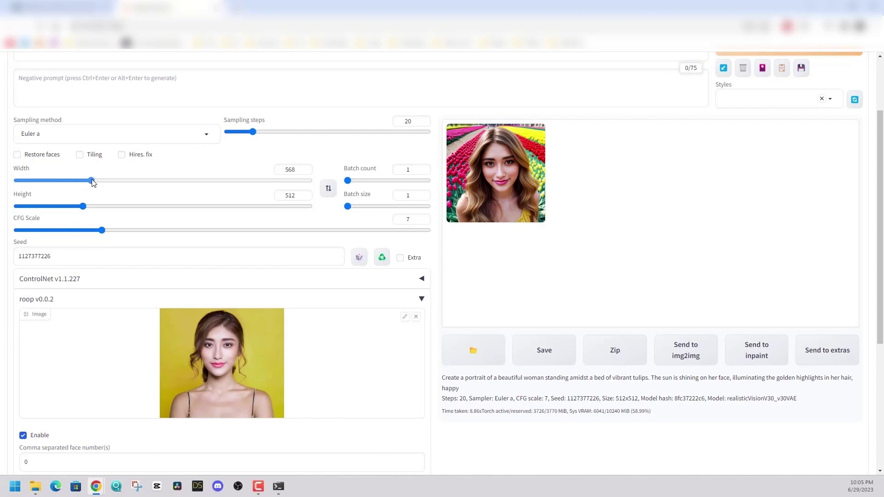
scroll(99, 185, "up", 2)
left_click(726, 133)
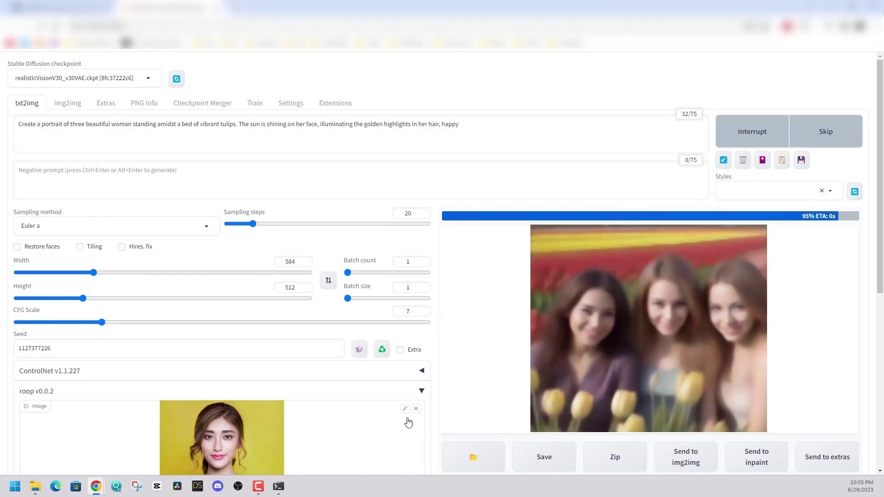
scroll(408, 423, "down", 3)
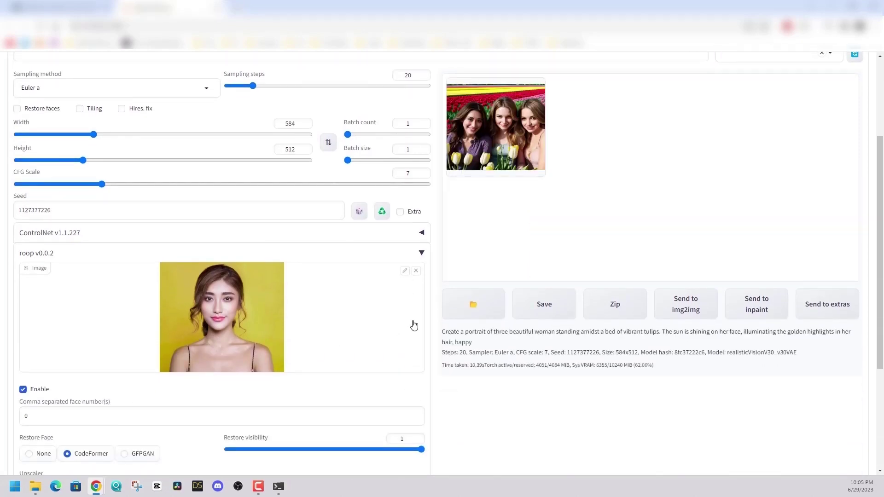
- Inspect the generated three-woman image fullscreen, then close the view
left_click(484, 145)
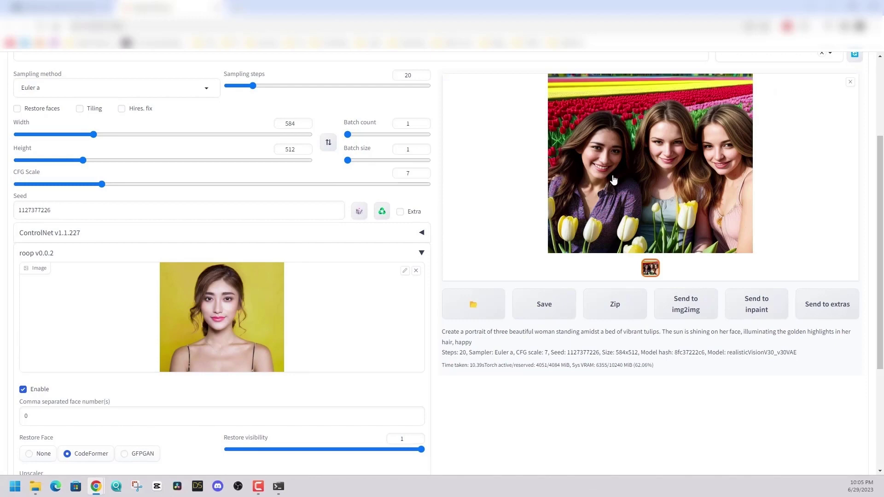
left_click(642, 181)
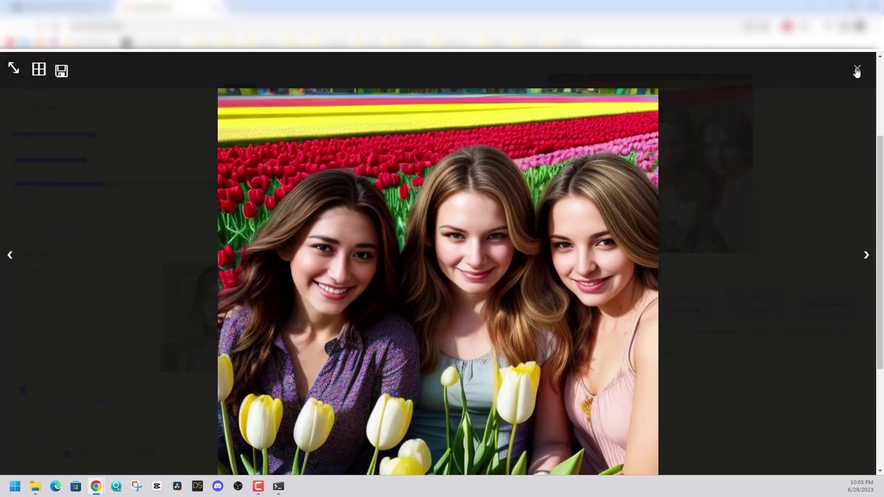
left_click(857, 69)
- Set roop's face numbers to 0,1,2 and recheck the image fullscreen
left_click(70, 418)
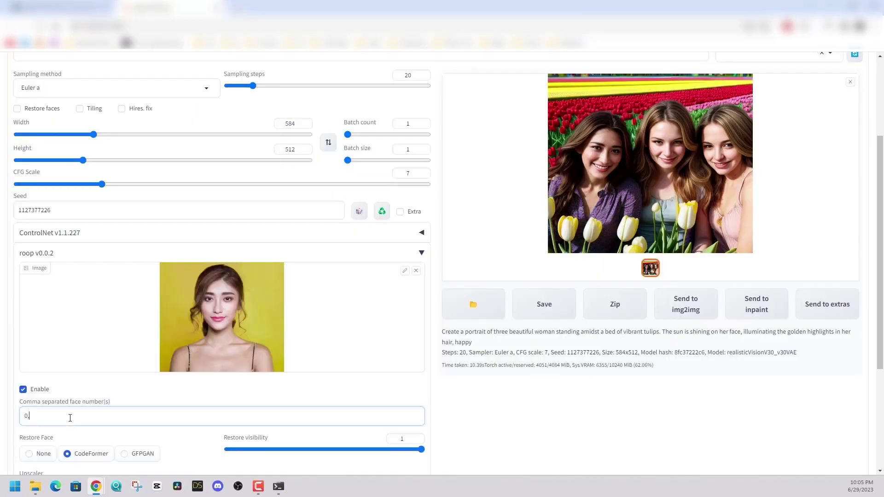
type("1,2")
left_click(655, 178)
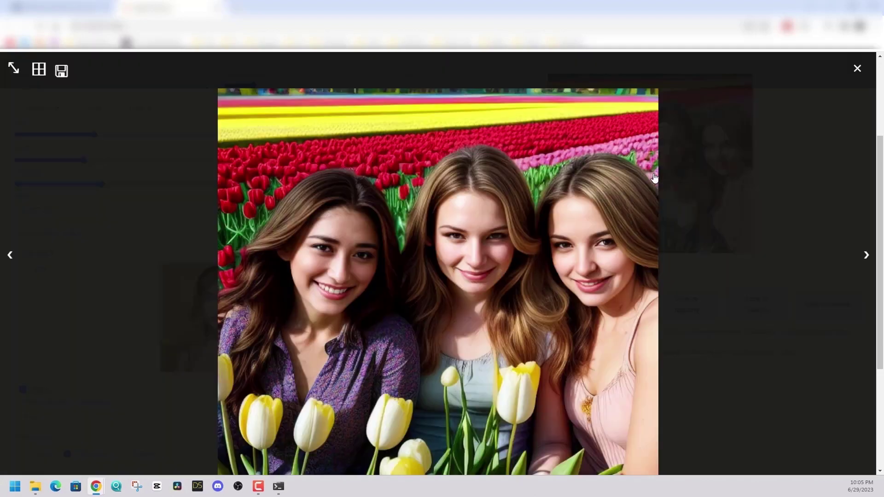
left_click(603, 249)
scroll(326, 355, "up", 3)
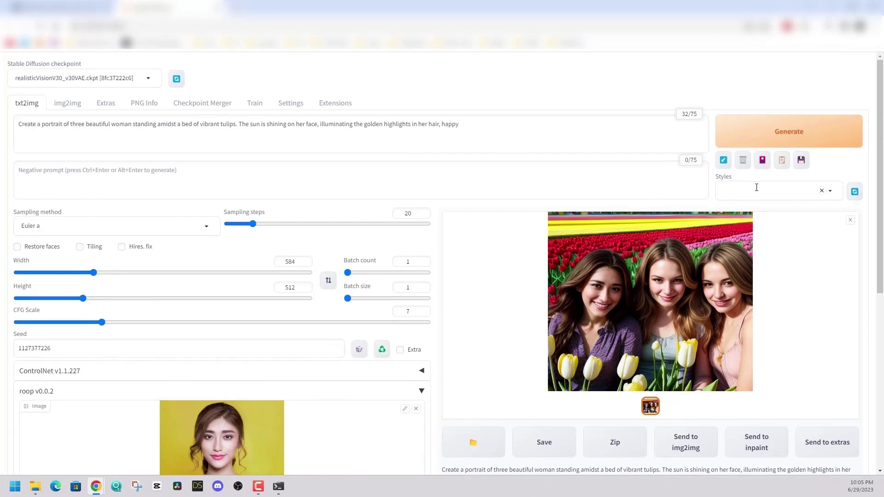
- Generate the portrait with all three faces swapped and inspect the enlarged result
left_click(796, 137)
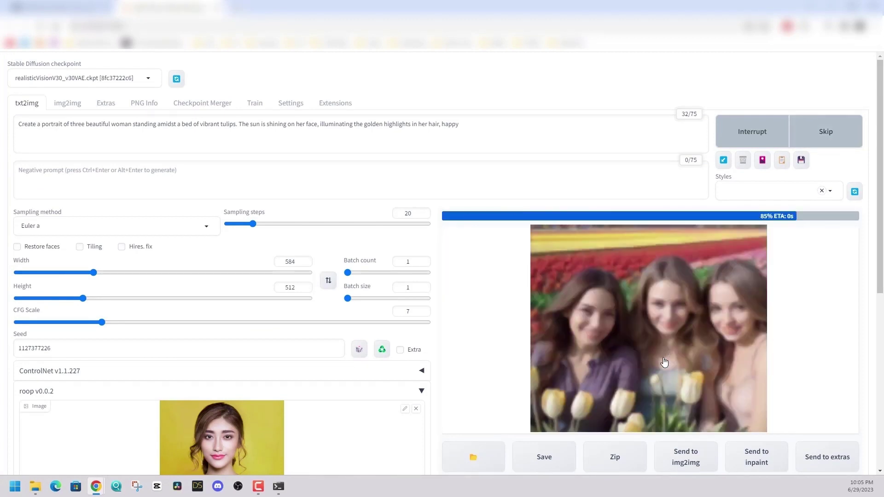
scroll(663, 357, "down", 1)
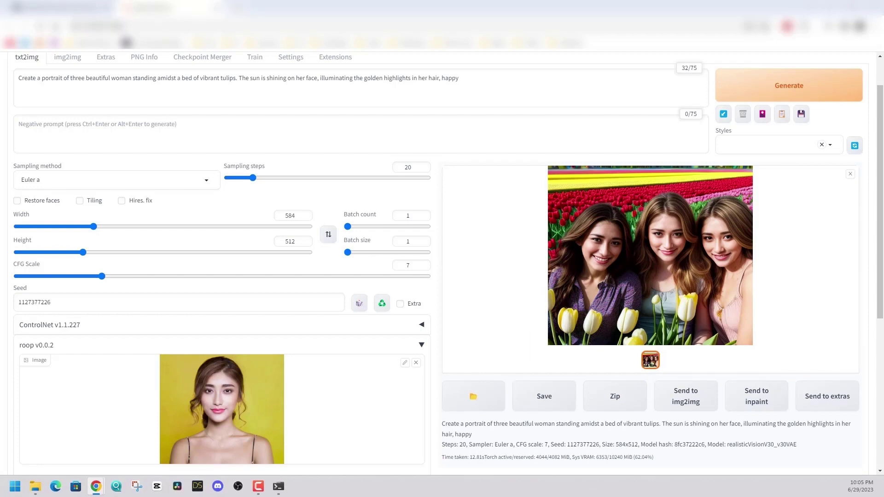
left_click(633, 279)
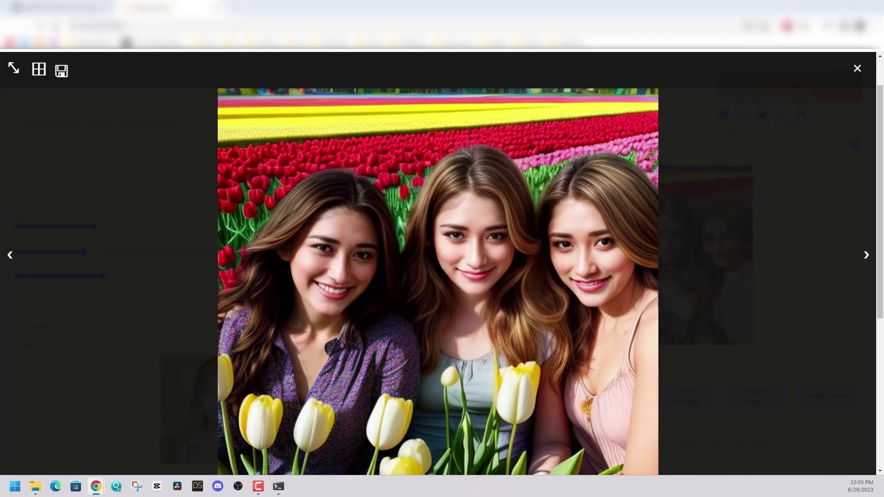
left_click(490, 272)
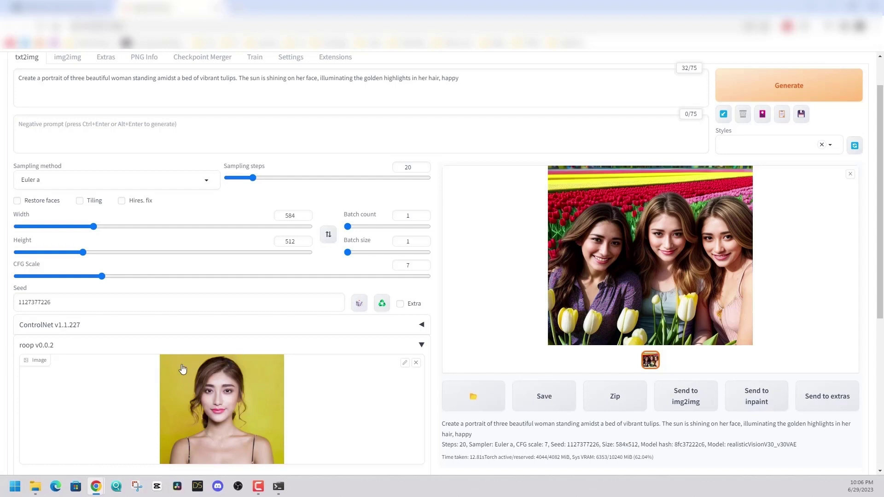
scroll(354, 400, "down", 1)
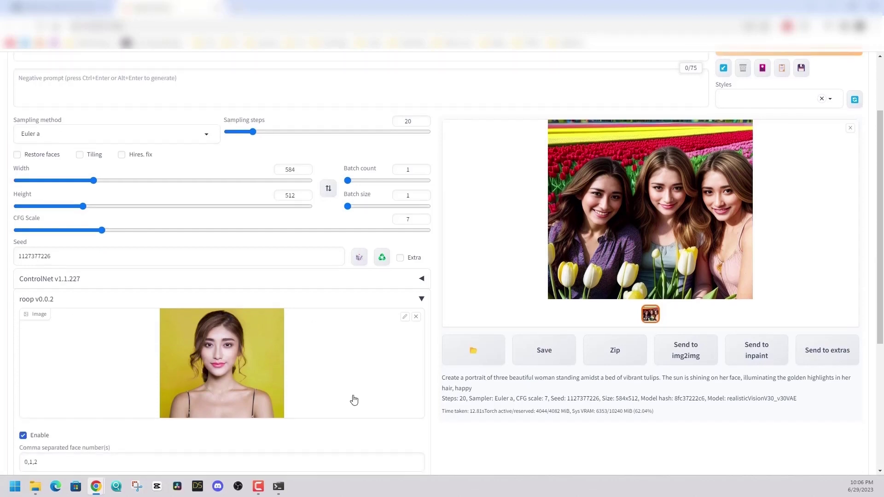
scroll(357, 401, "up", 1)
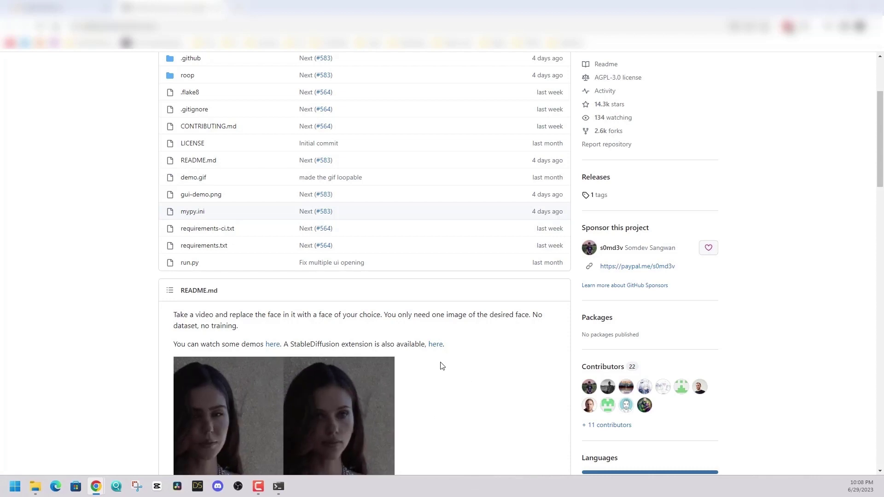
scroll(437, 366, "down", 2)
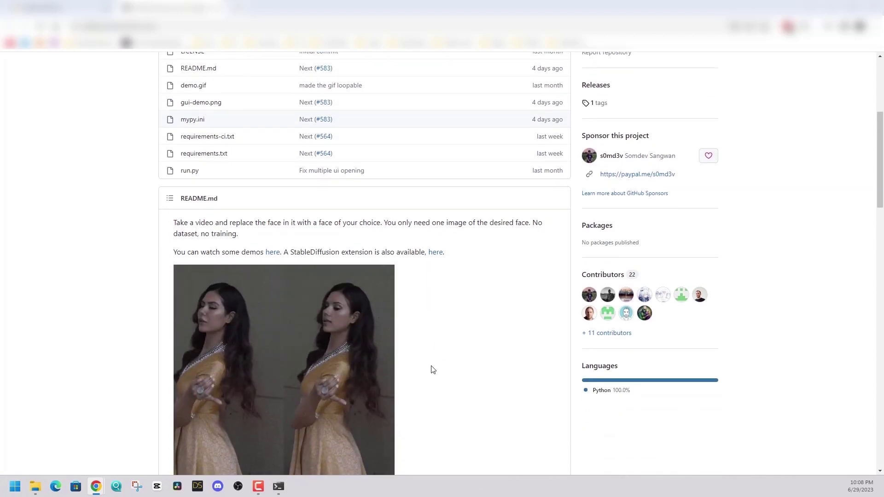
scroll(437, 367, "down", 3)
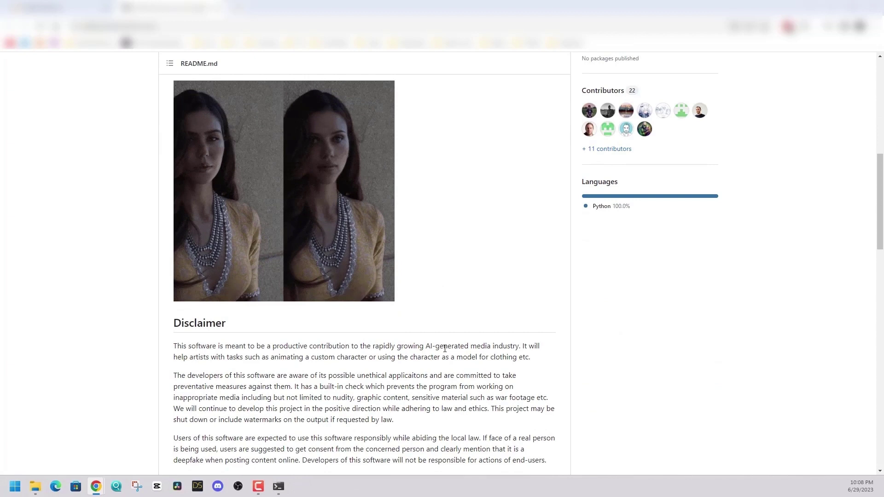
scroll(440, 348, "down", 3)
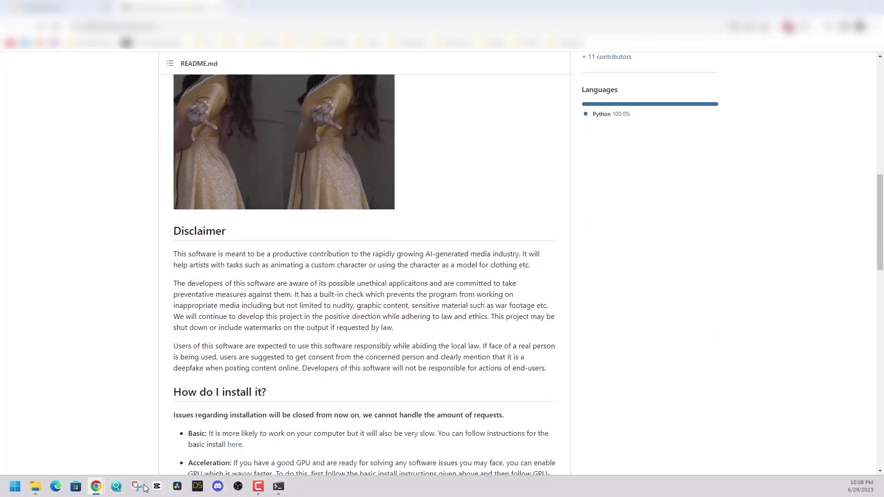
- Follow the README's basic install link to roop's wiki Installation page
left_click(234, 444)
scroll(374, 215, "down", 2)
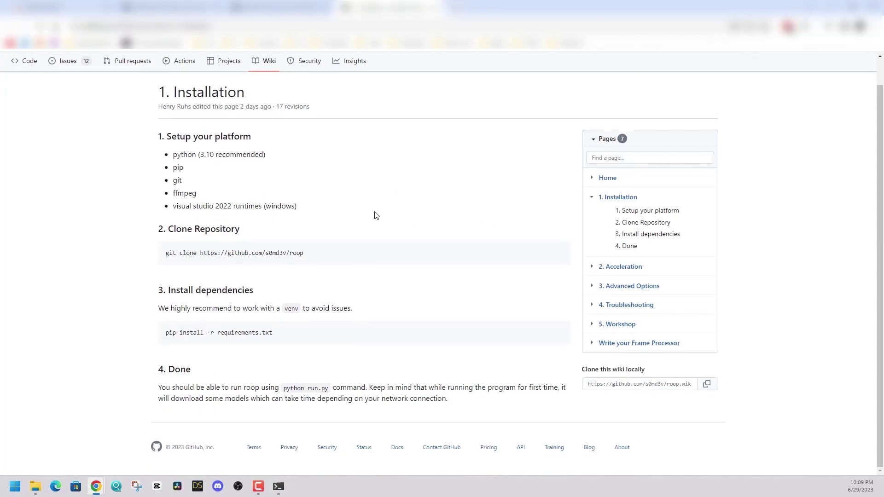
- Download ffmpeg-git-full.7z, the git master build, from gyan.dev's Windows FFmpeg builds
left_click(483, 9)
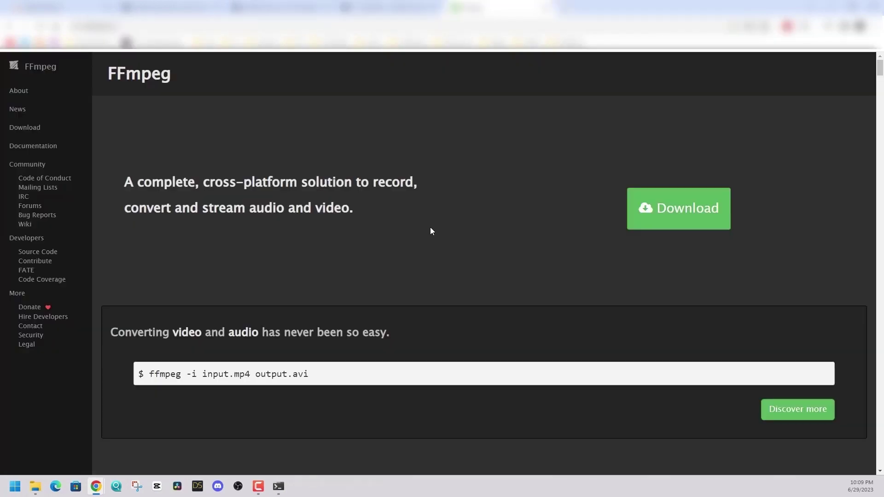
scroll(431, 231, "down", 1)
left_click(677, 163)
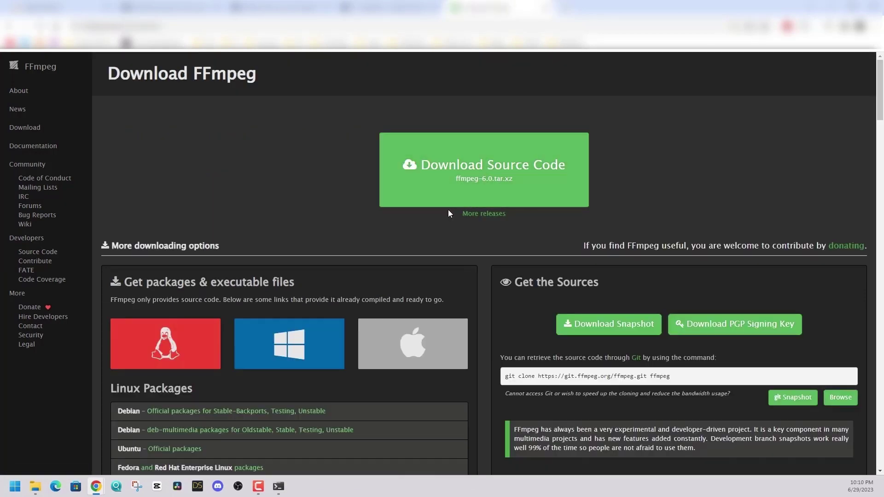
left_click(289, 343)
scroll(286, 346, "down", 5)
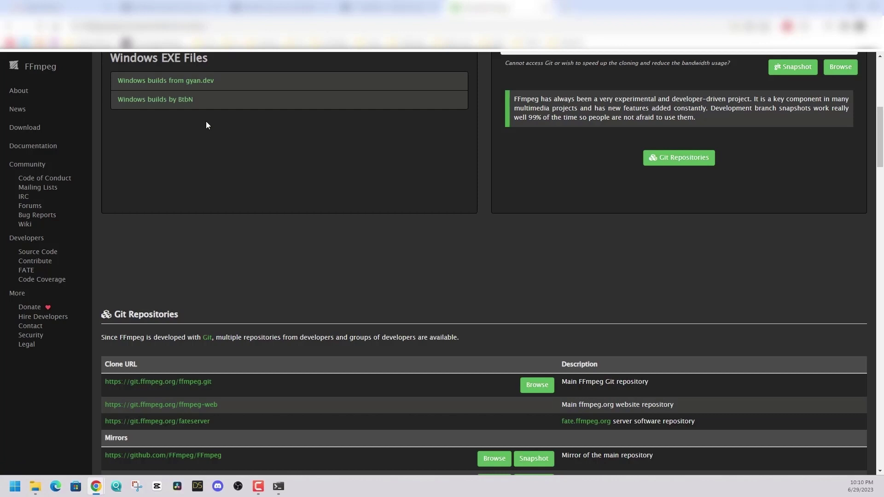
left_click(193, 81)
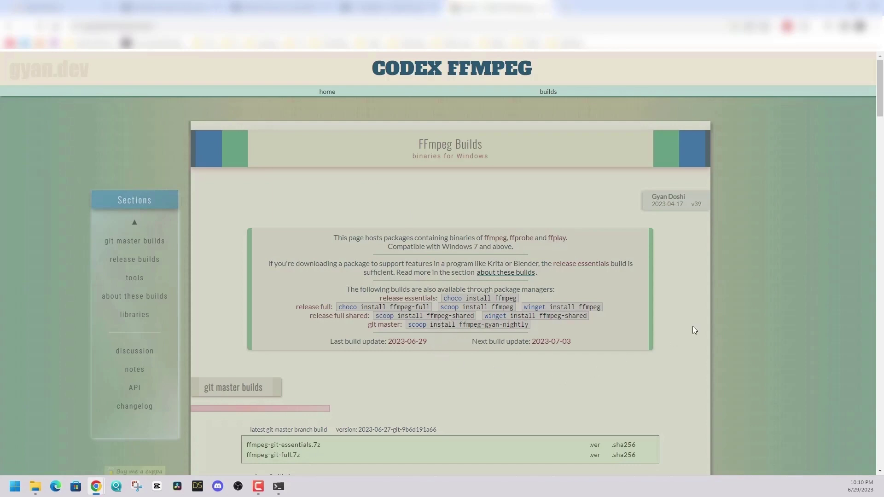
scroll(687, 329, "down", 1)
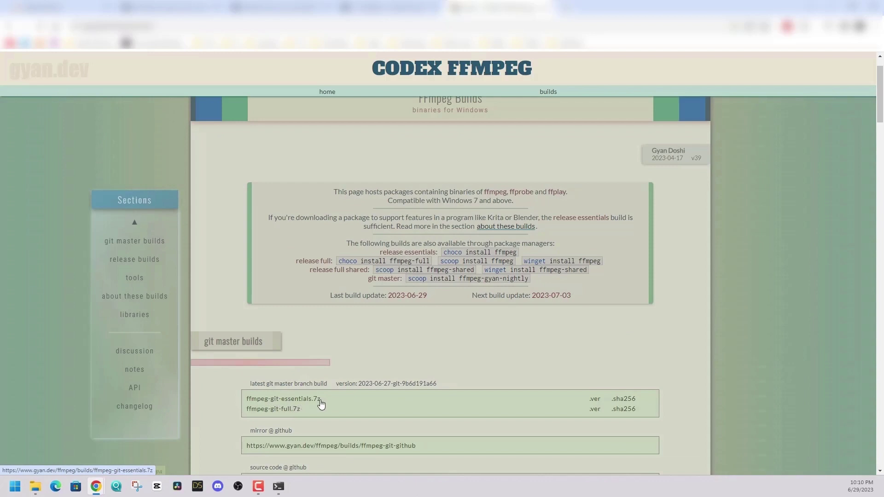
left_click(278, 416)
scroll(320, 294, "down", 3)
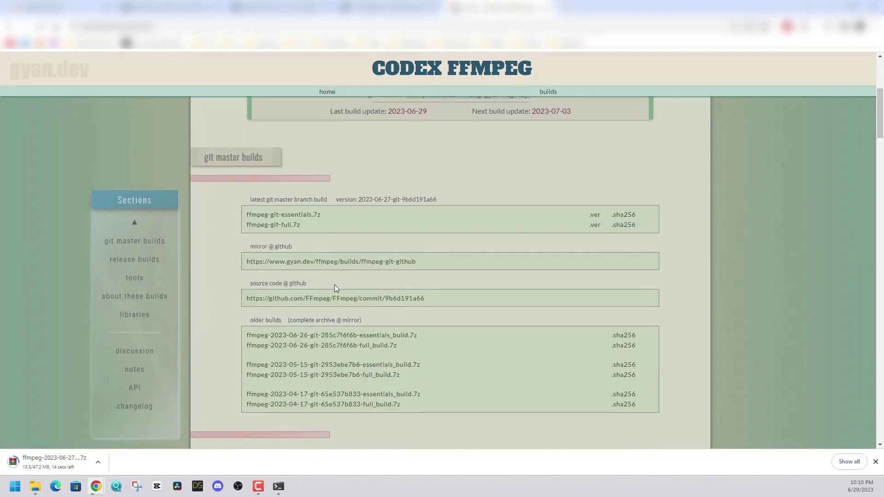
scroll(334, 285, "up", 2)
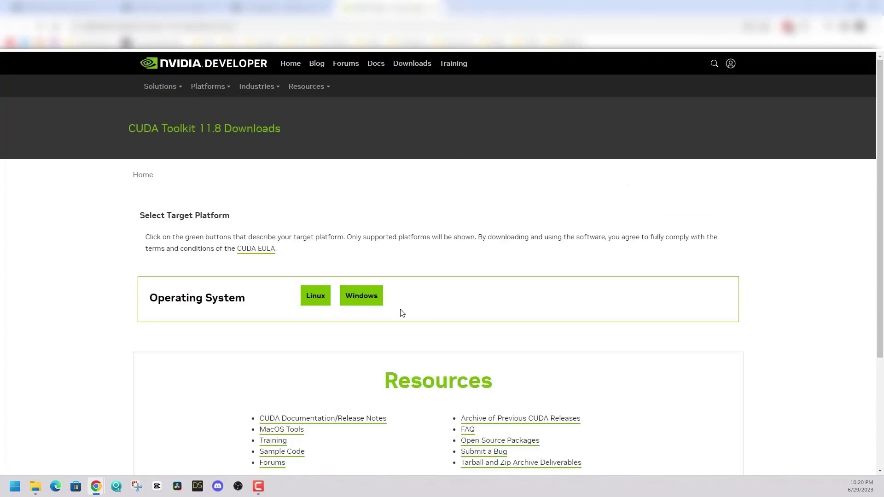
- Download and save the 3.0 GB CUDA 11.8 exe (local) installer for Windows 11
left_click(373, 299)
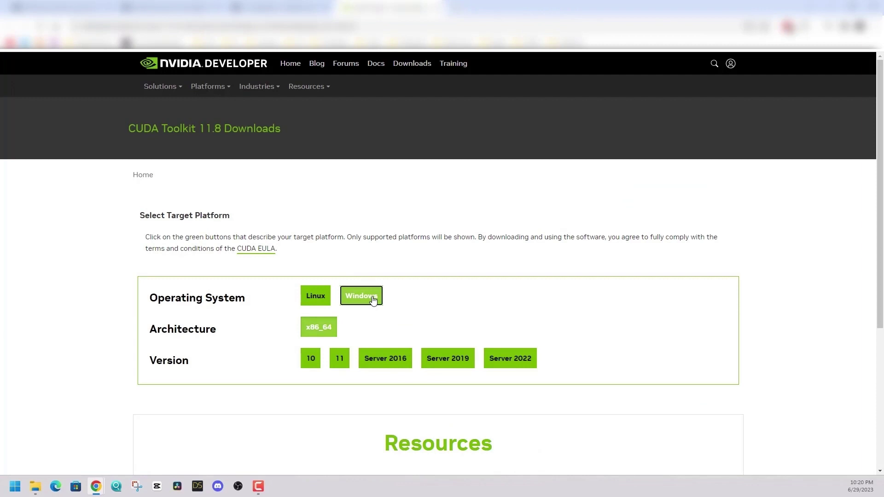
scroll(367, 332, "down", 1)
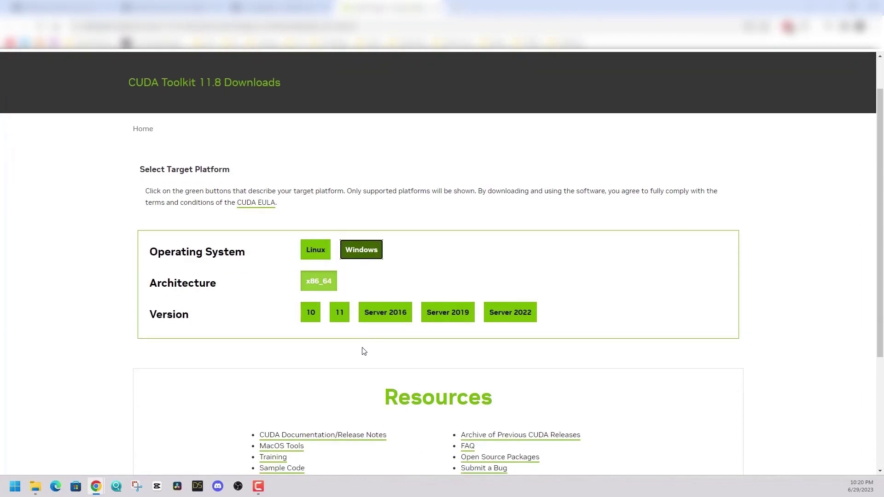
left_click(338, 319)
left_click(321, 353)
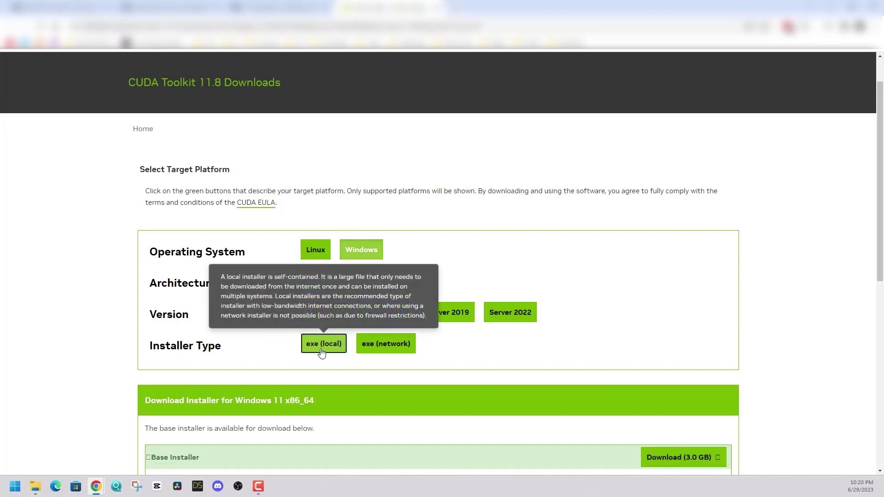
scroll(322, 352, "down", 1)
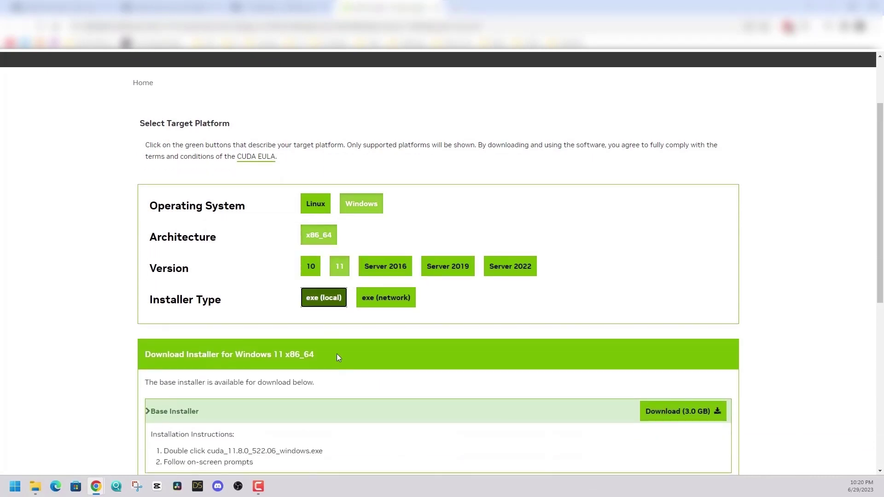
scroll(401, 349, "down", 1)
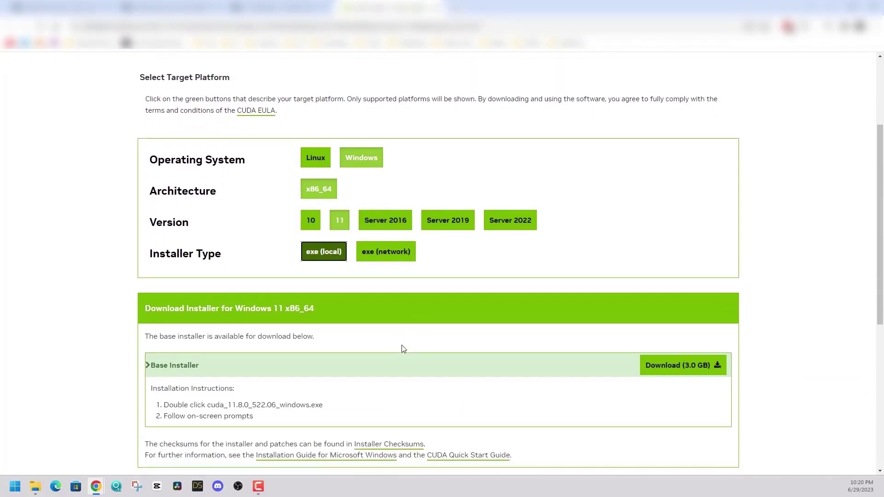
left_click(670, 370)
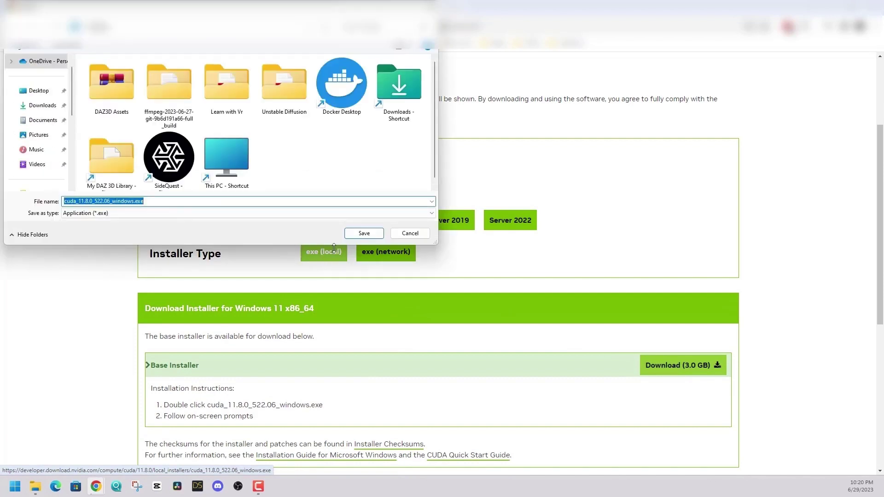
left_click(364, 233)
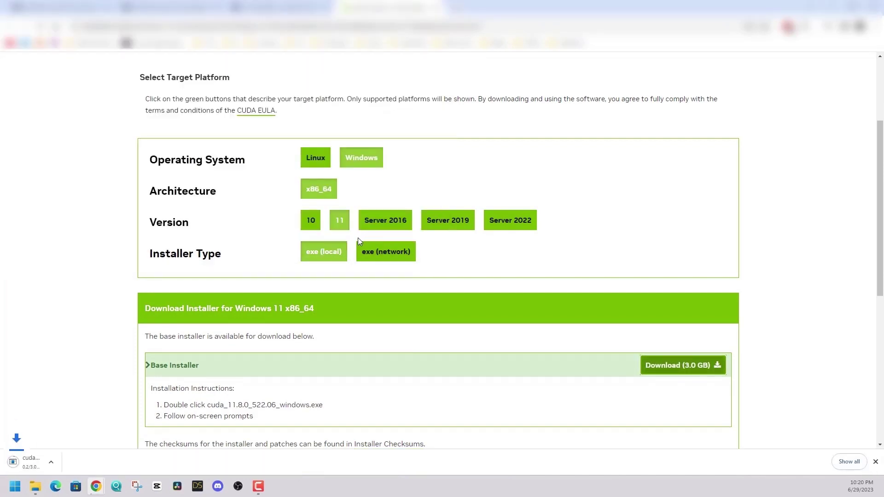
left_click(280, 8)
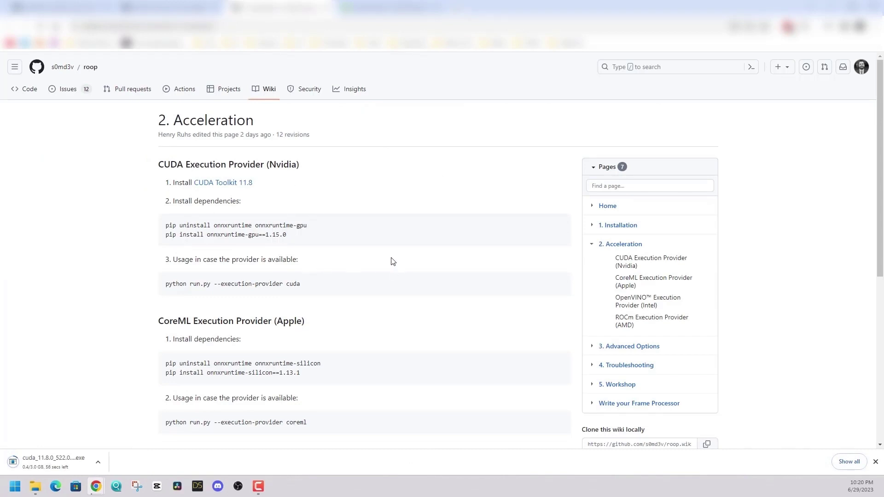
scroll(391, 262, "down", 1)
scroll(387, 270, "down", 1)
scroll(384, 271, "down", 3)
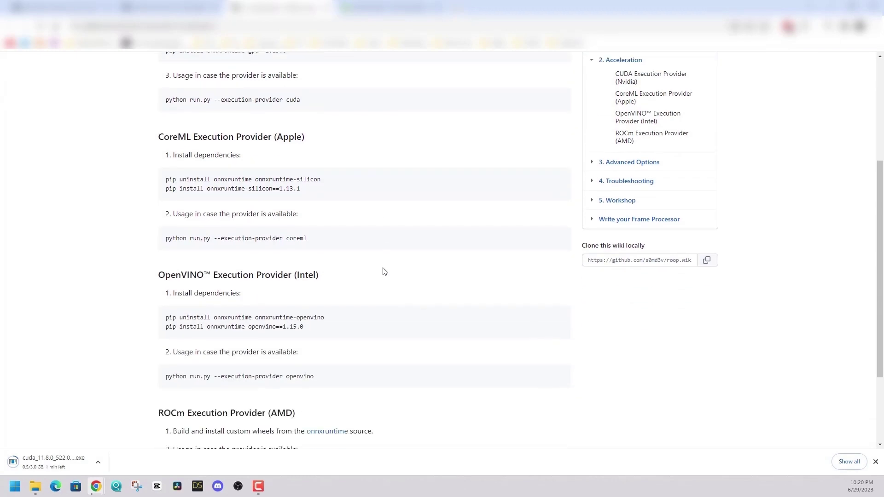
scroll(379, 271, "down", 2)
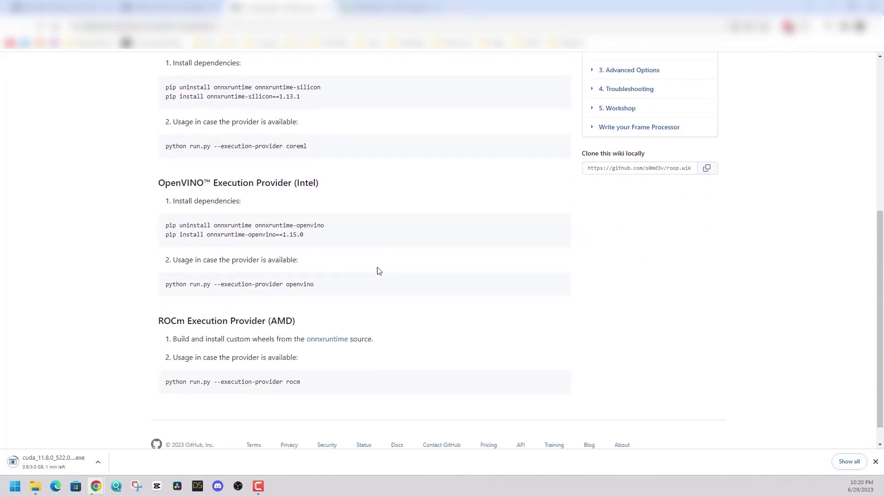
mouse_move(367, 284)
key("alt+Tab")
left_click(248, 52)
type("cmd.exe")
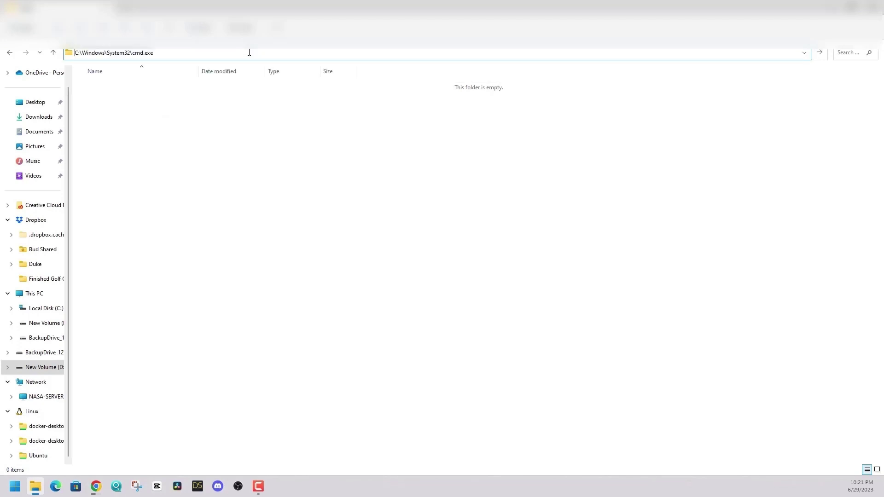
key("Return")
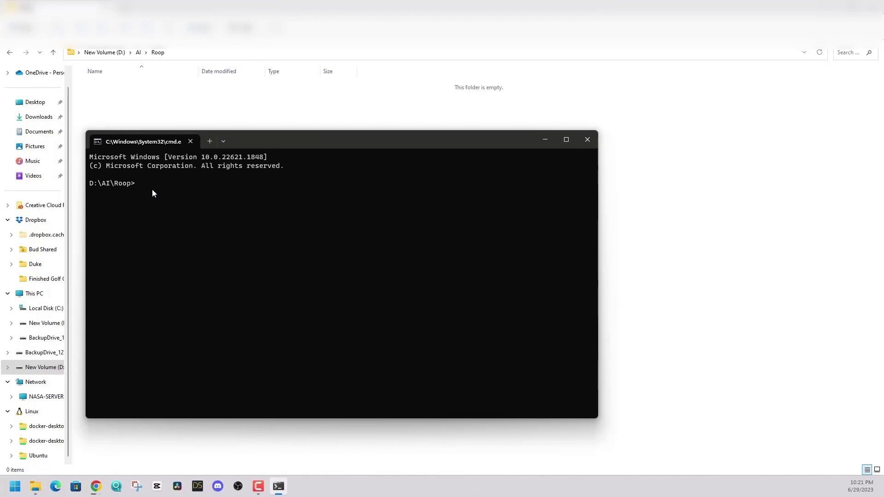
type("gitclone")
type(" https:")
type("//github.com/")
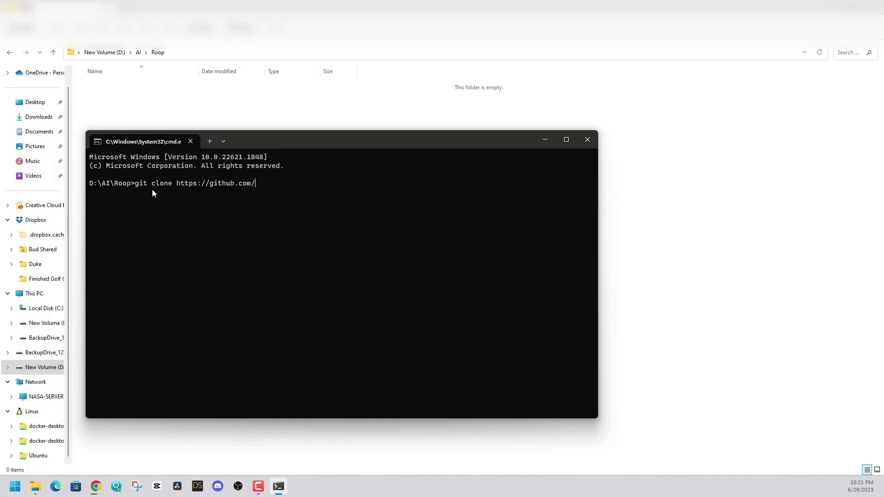
type("s0m")
type("d3")
type("v/roop")
key("Return")
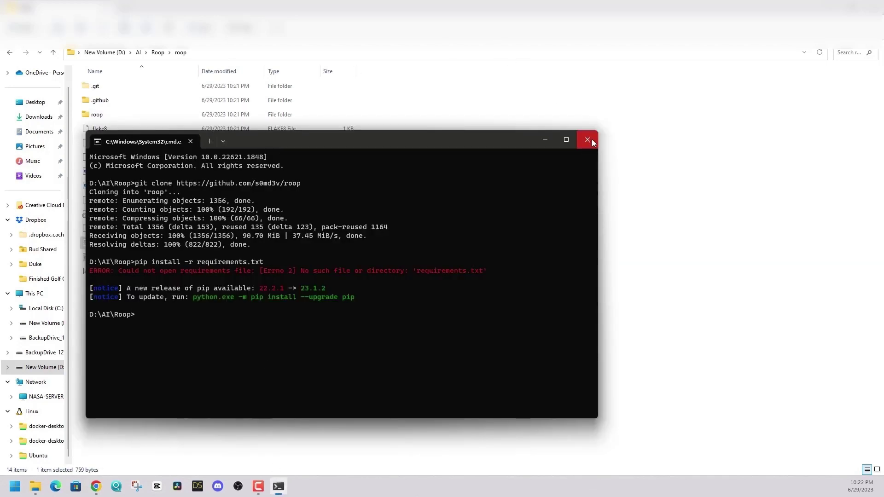
- Open a command prompt in the D:\AI\Roop\roop folder and move it aside
left_click(587, 140)
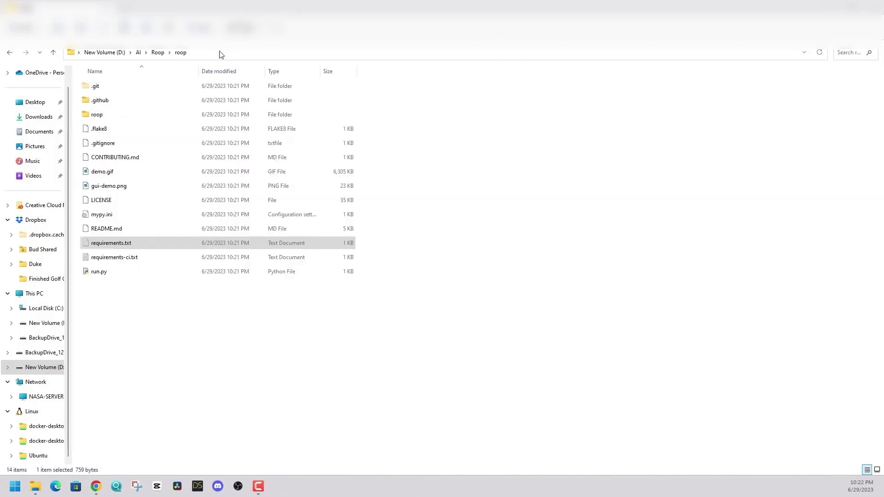
left_click(204, 55)
type("cmd")
key("Return")
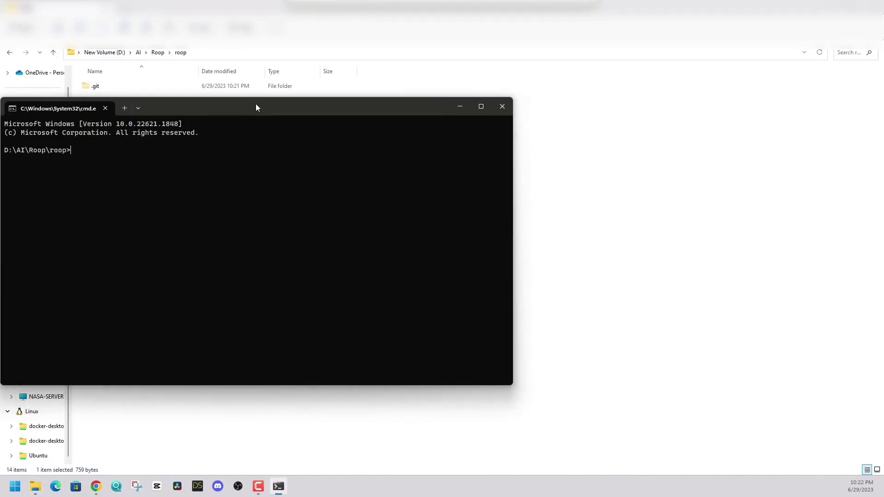
left_click_drag(256, 107, 337, 104)
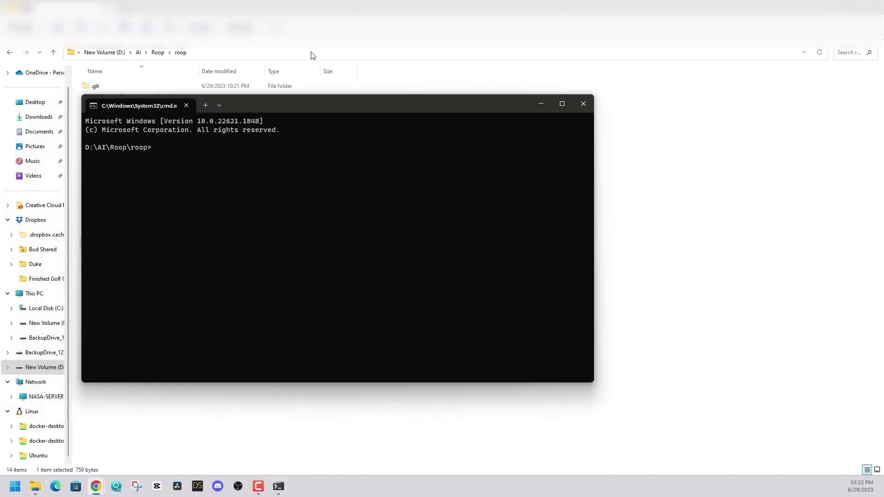
left_click(207, 154)
type("pip install -r requirements.txt")
- Install roop's Python requirements and launch it with python run.py
key("Return")
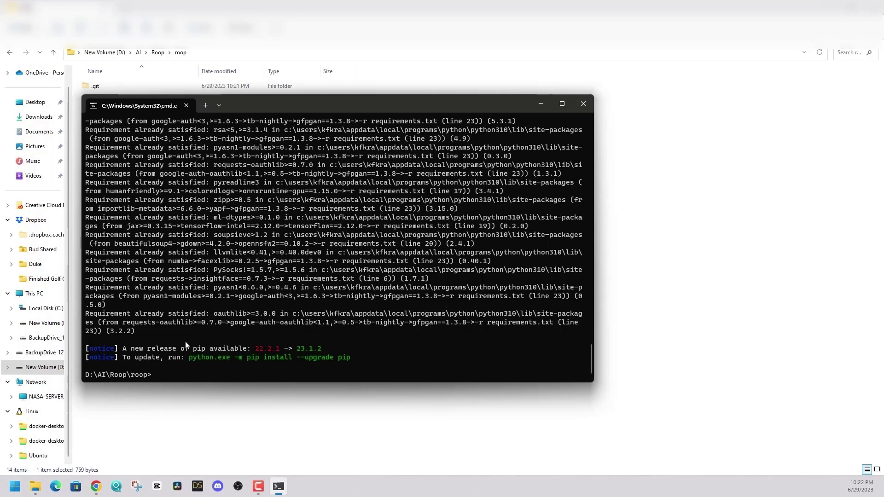
type("python")
type(" run.py")
key("Return")
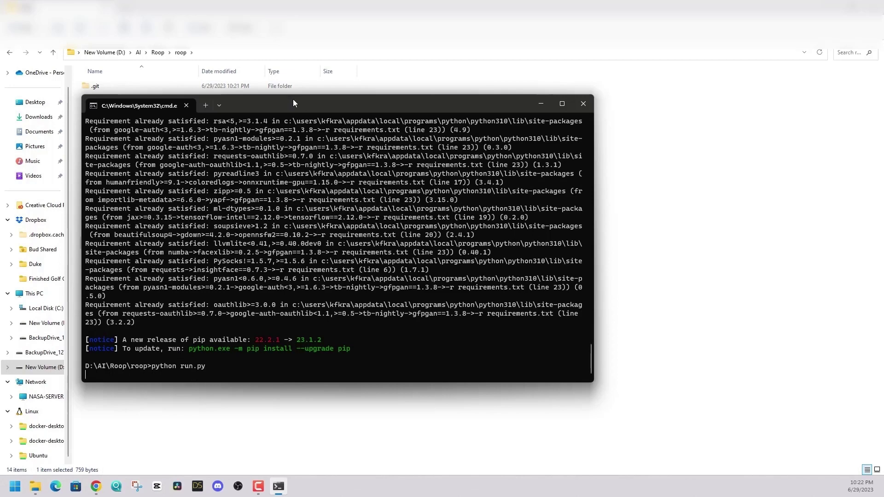
left_click_drag(282, 104, 504, 117)
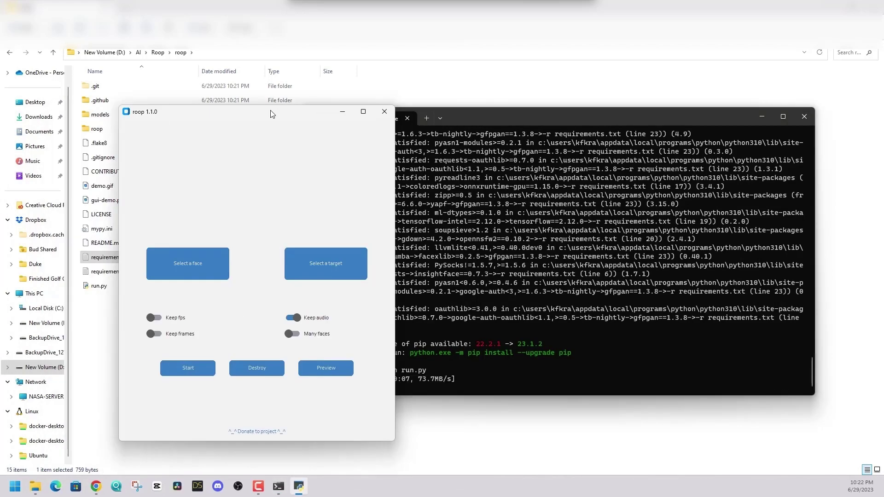
- Move the roop 1.1.0 window to the right
left_click_drag(271, 110, 334, 106)
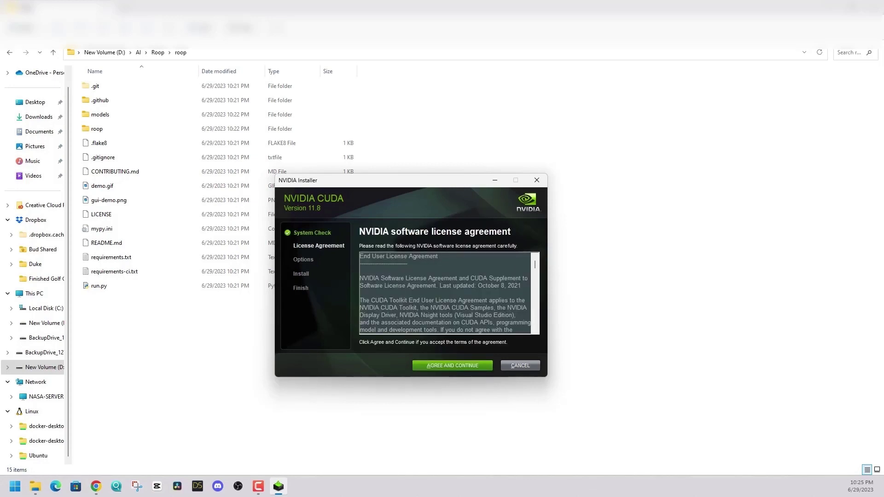
- Agree to the NVIDIA license and start installing the CUDA 11.8 components
left_click(468, 365)
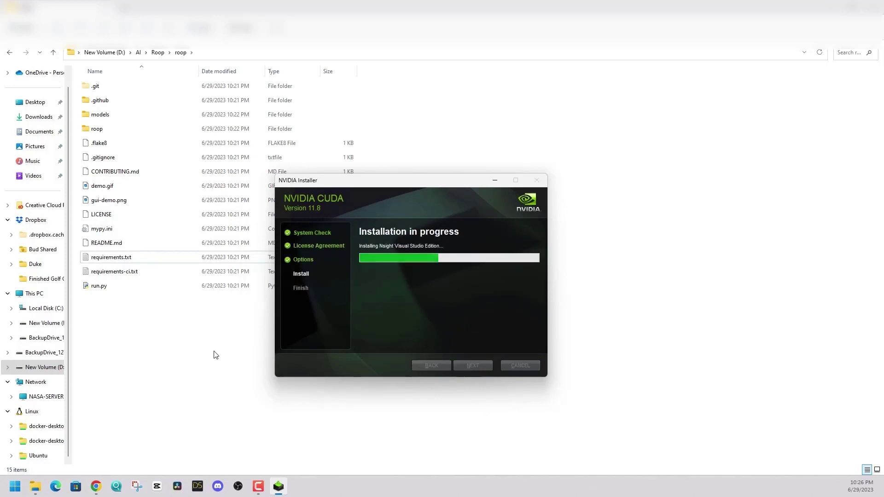
- In a roop-folder terminal, run pip uninstall onnxruntime onnxruntime-gpu and decline removal
left_click(213, 59)
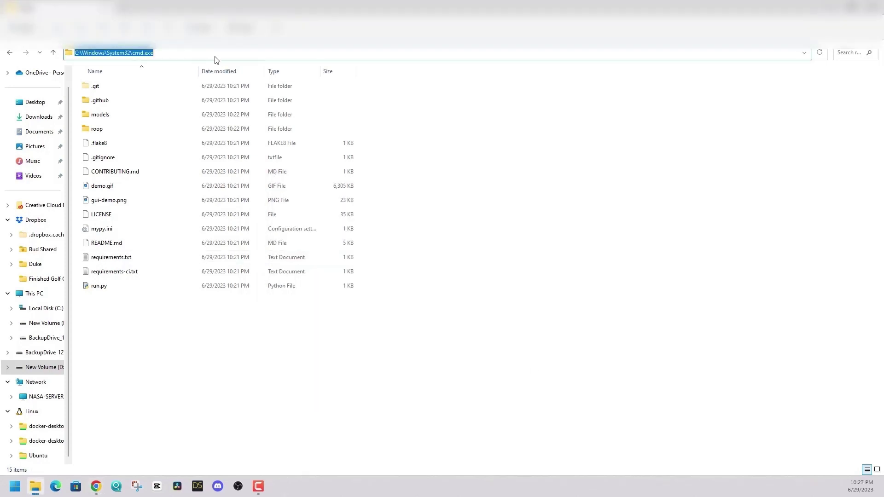
type("cmd")
key("Return")
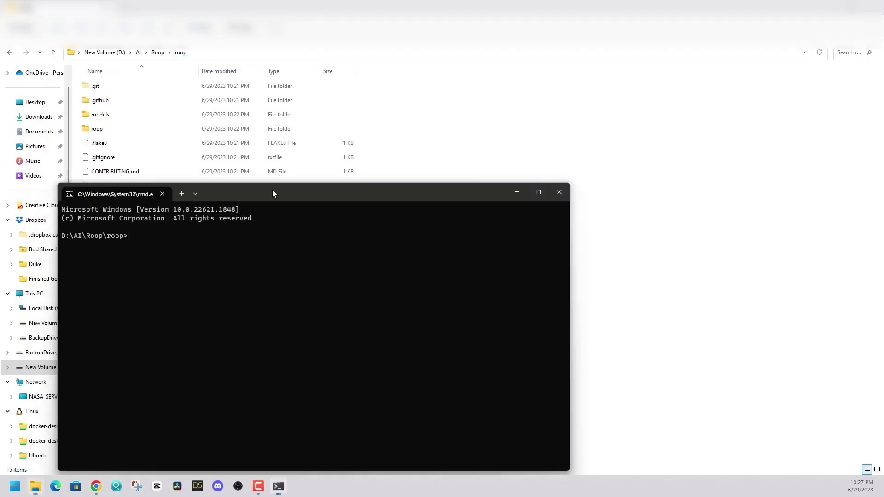
left_click_drag(272, 190, 265, 154)
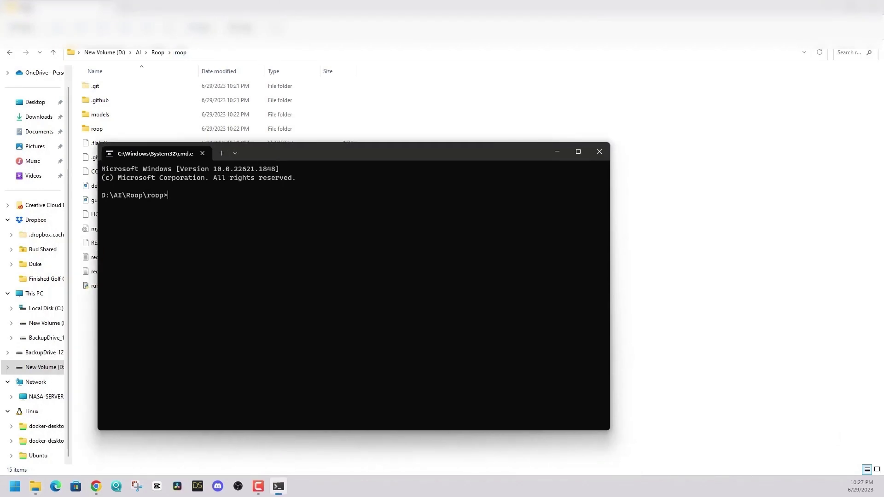
left_click(96, 487)
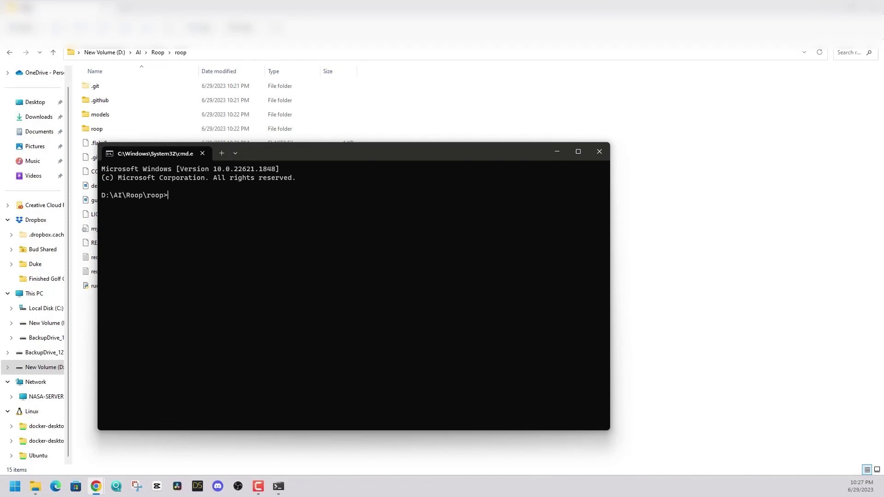
left_click(186, 192)
type("pip uninstall onnxruntime onnxruntime-gpu")
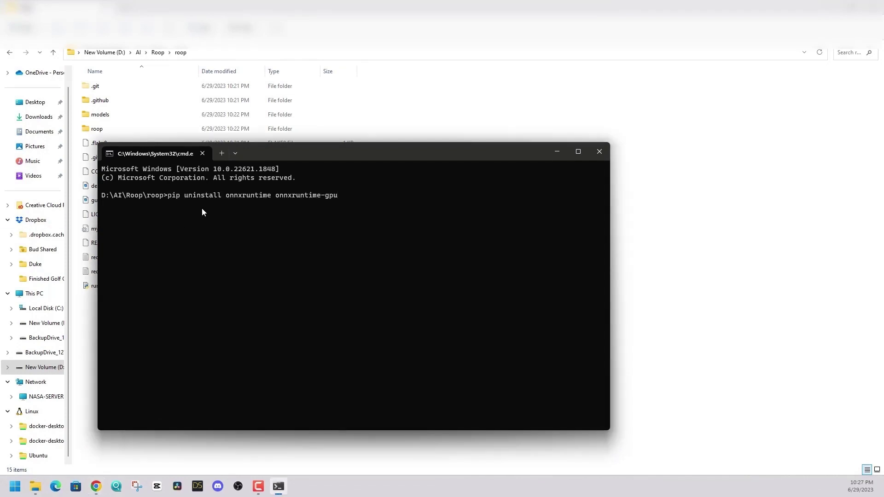
key("Return")
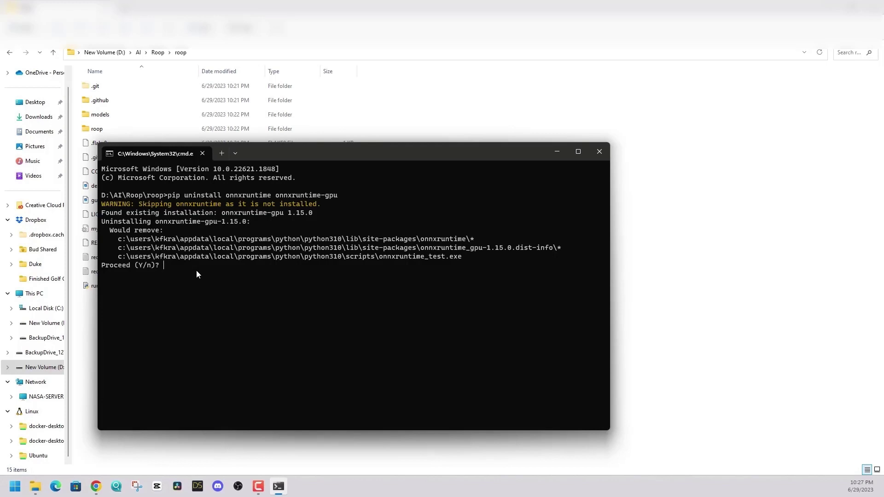
type("n")
key("Return")
- Close that command window and open a fresh one in the roop folder
key("alt+F4")
left_click(214, 53)
type("cm")
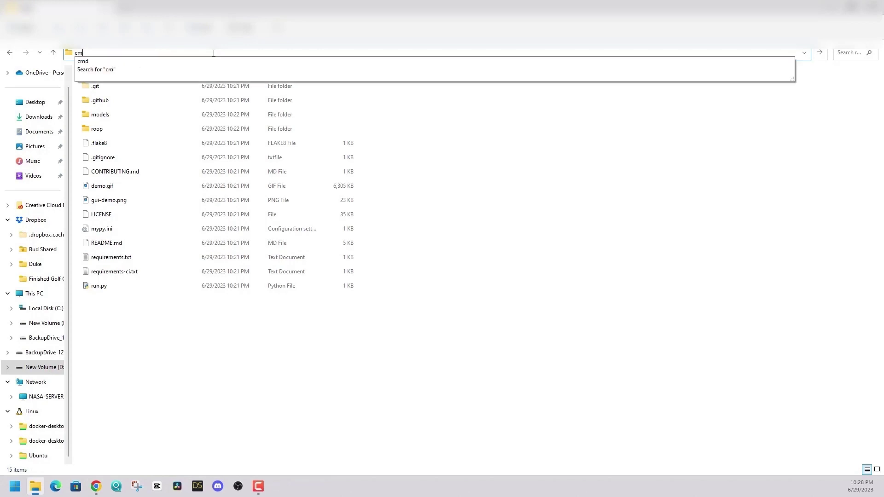
type("d")
key("Return")
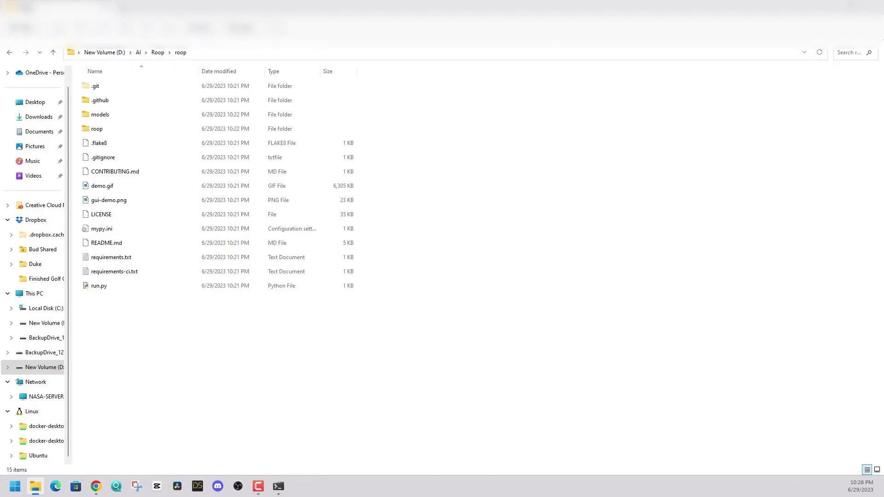
type("python run.py --execution-provider cuda")
- Launch roop with python run.py --execution-provider cuda and move the terminal out of the way
left_click_drag(352, 111, 357, 114)
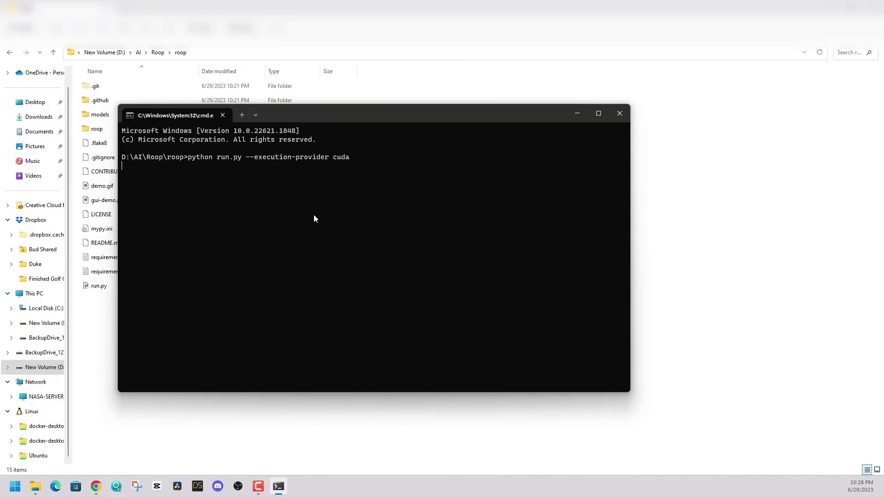
key("Return")
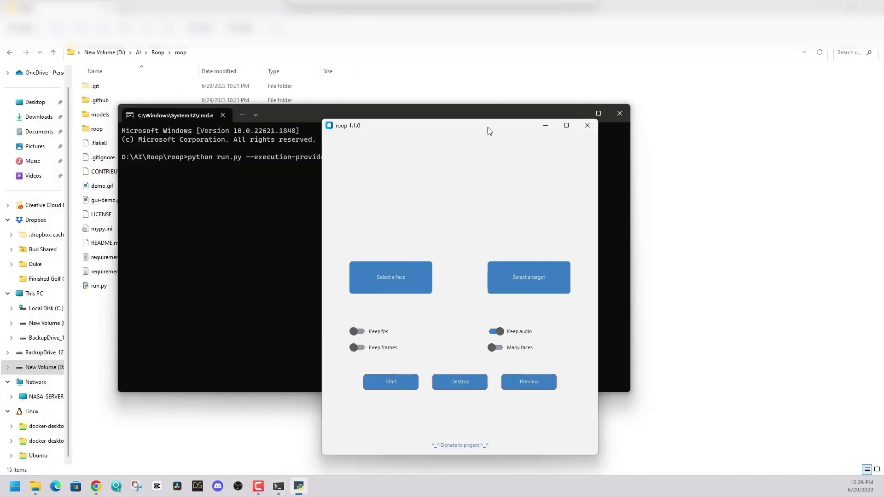
left_click_drag(488, 131, 439, 117)
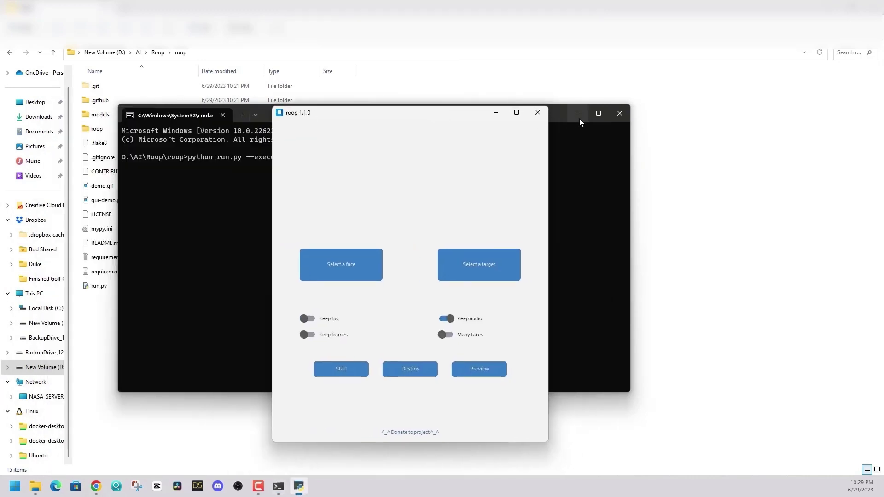
left_click(577, 115)
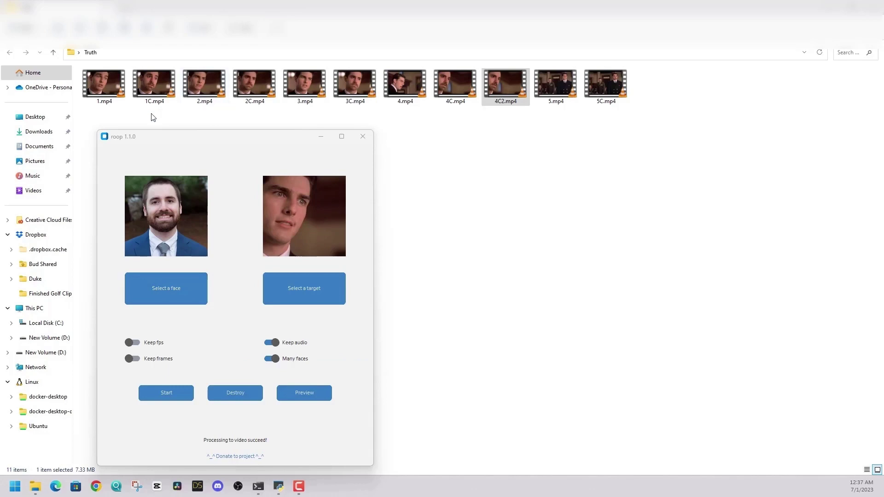
- Play clip 1.mp4 in VLC, shrink the player, and close it
left_click(102, 84)
double_click(102, 84)
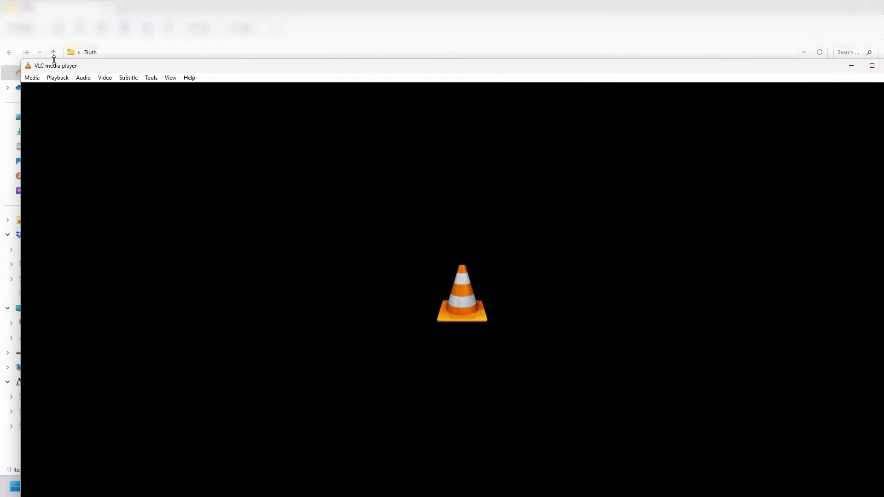
double_click(54, 65)
left_click(714, 114)
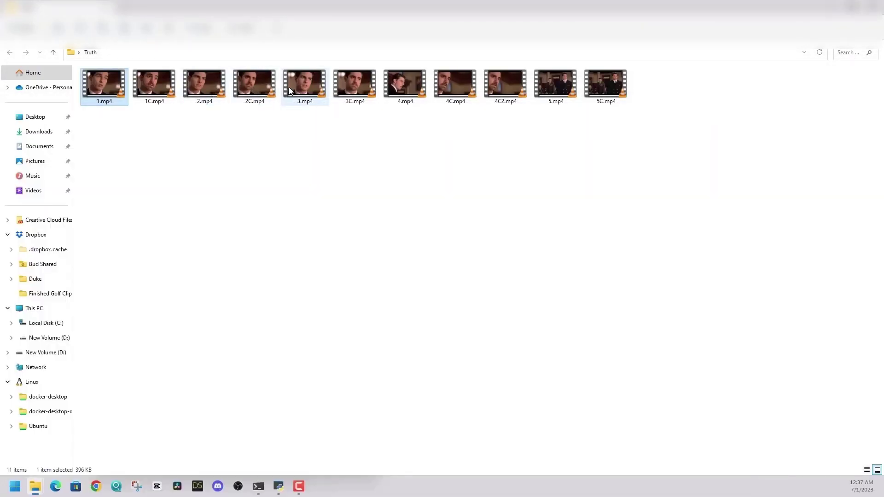
- Play original 2.mp4 and face-swapped 2C.mp4 in VLC, then close the player
double_click(218, 92)
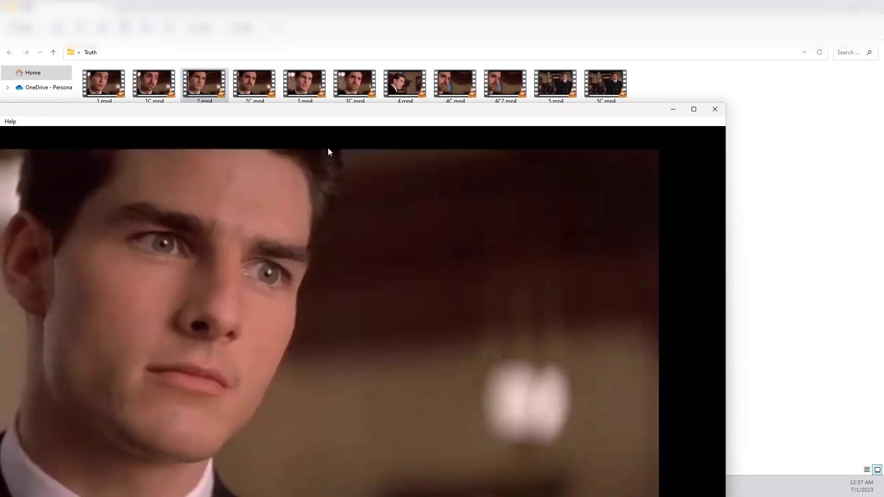
left_click(251, 85)
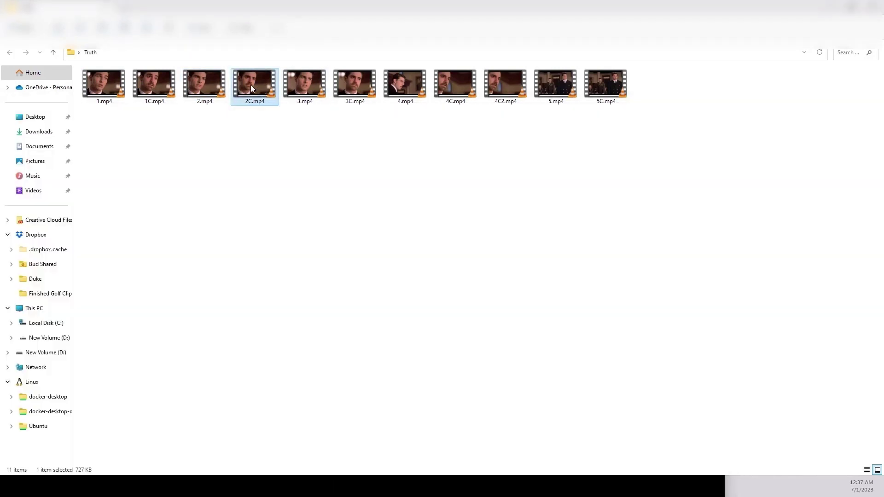
double_click(249, 85)
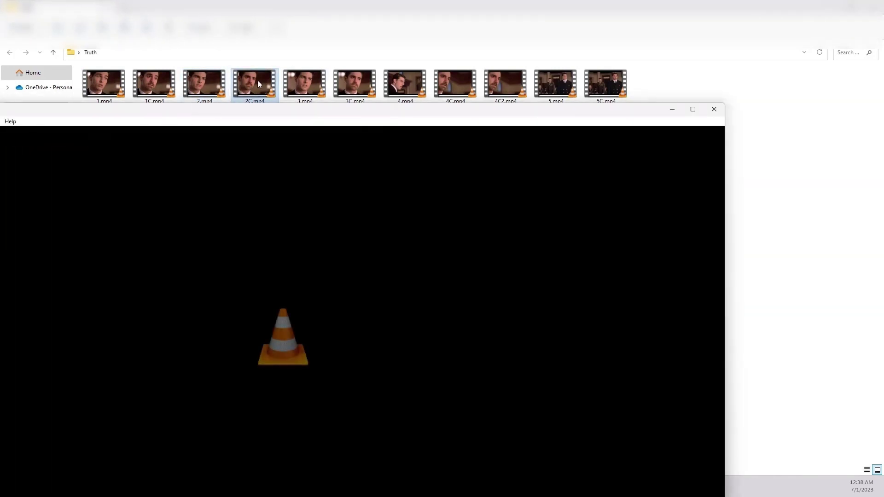
left_click(258, 80)
double_click(258, 81)
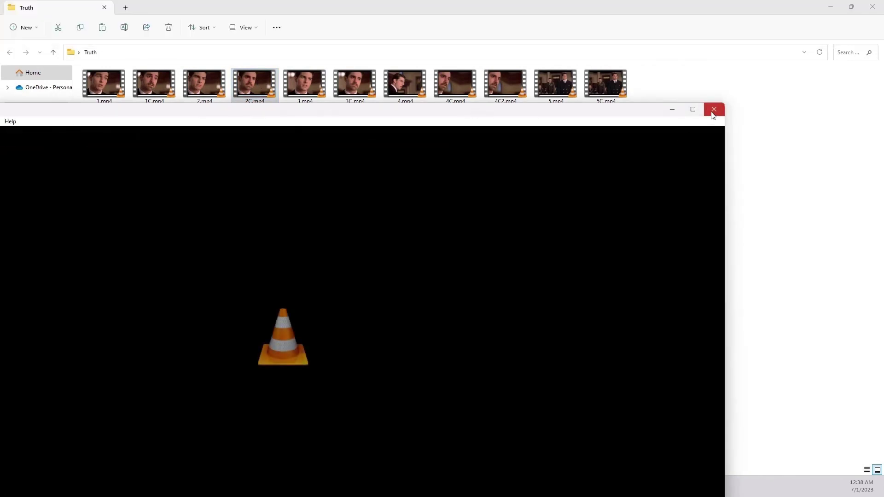
left_click(712, 112)
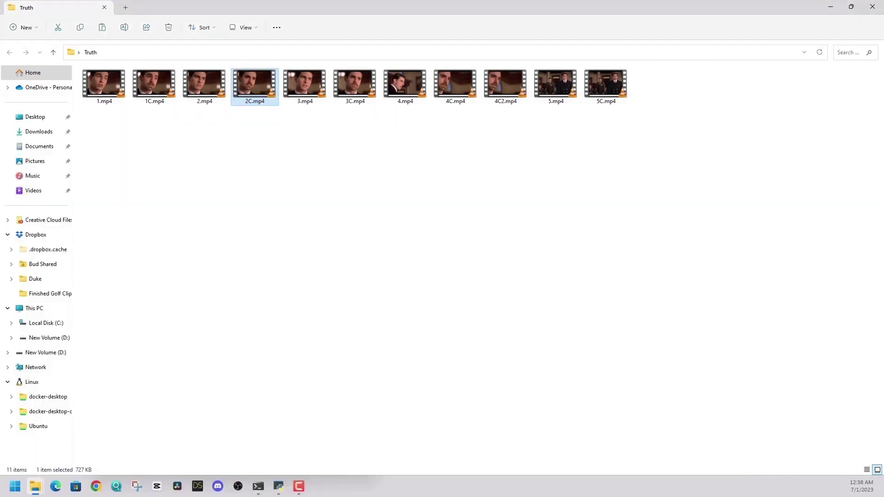